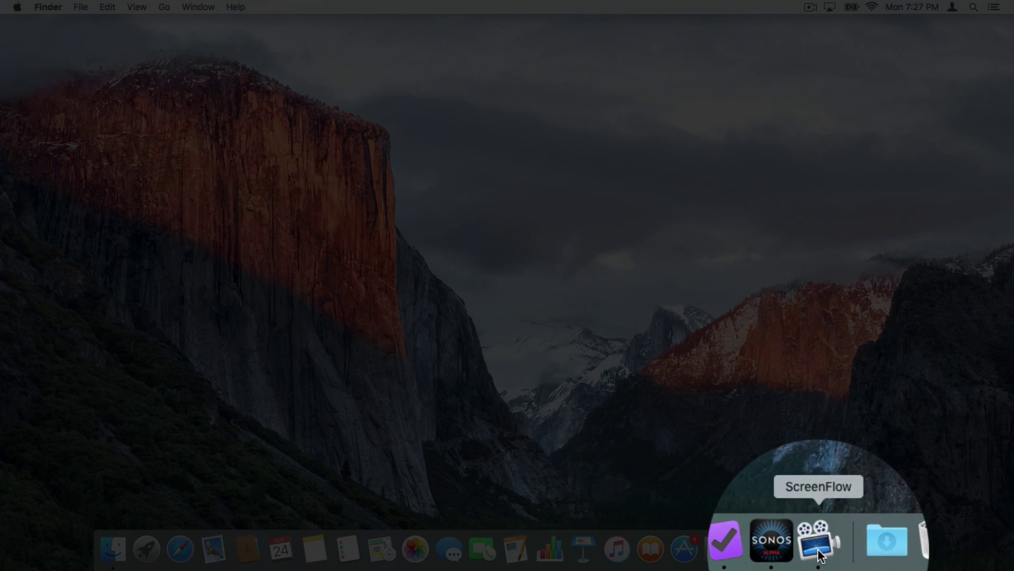
Step: Switch to ScreenFlow and back to Finder, then open a Finder window on All My Files and close it
left_click(818, 552)
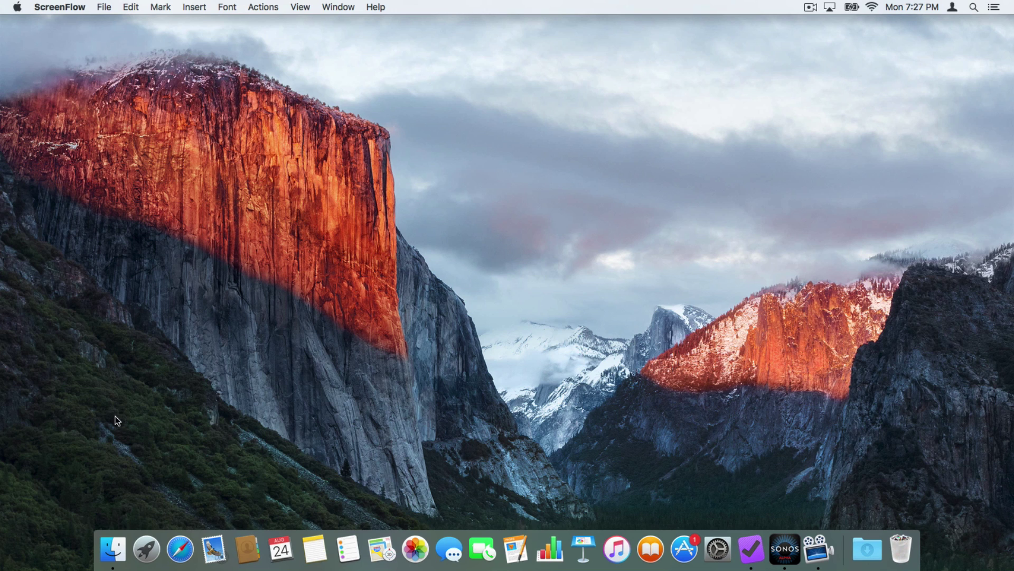
left_click(117, 420)
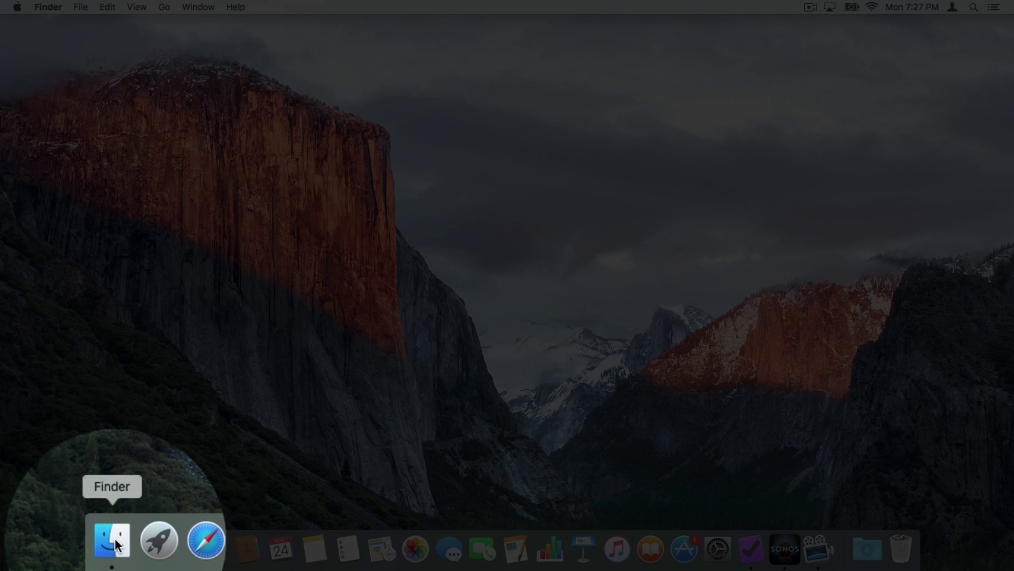
left_click(112, 540)
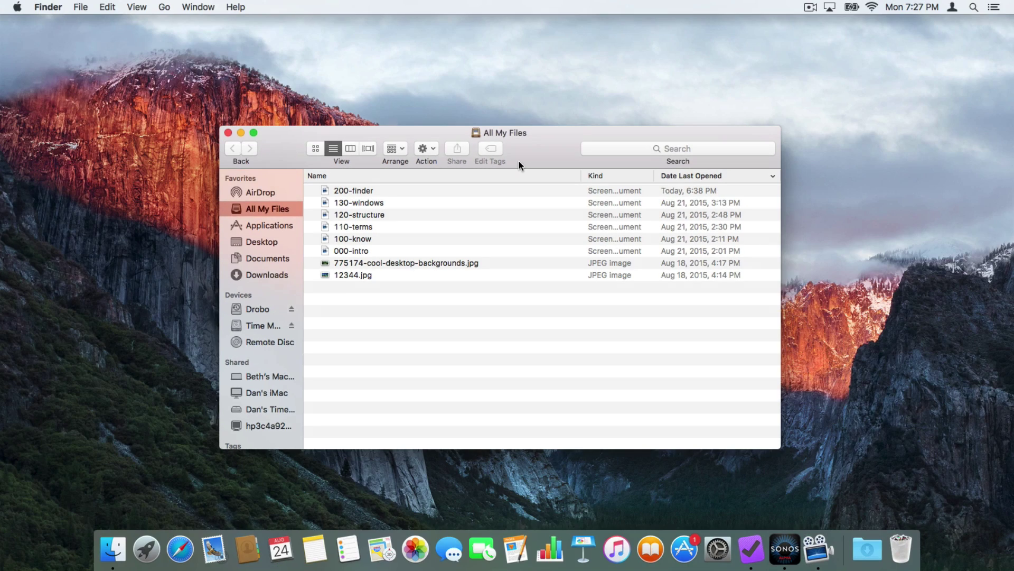
key("super+w")
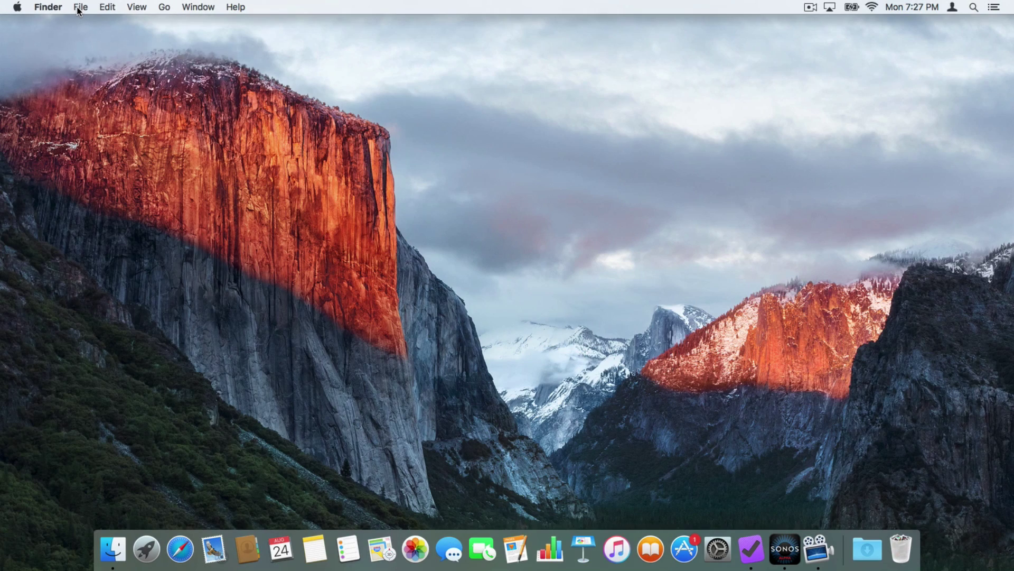
Step: Open a new Finder window and show the contents of the Documents folder
left_click(80, 7)
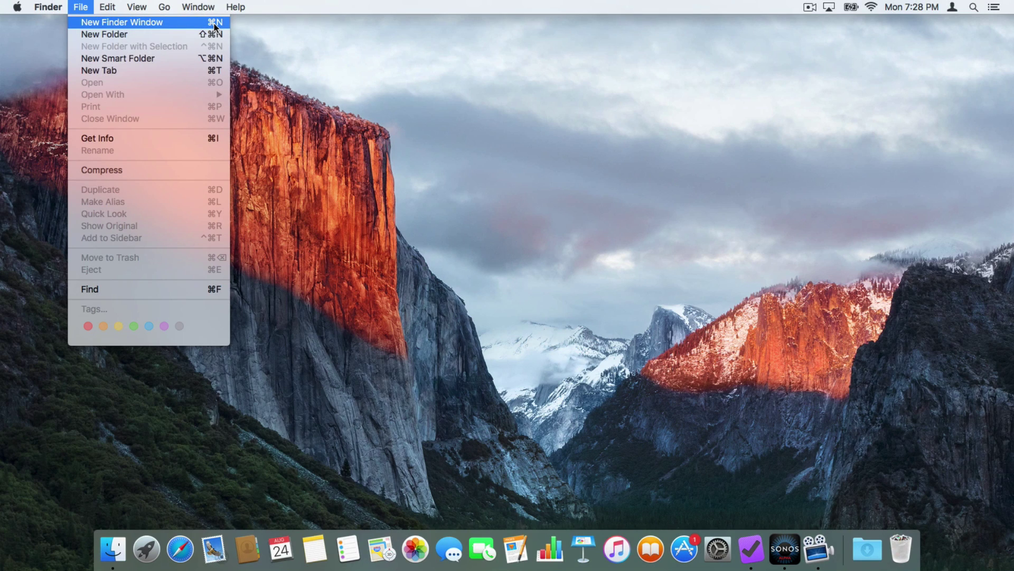
left_click(214, 24)
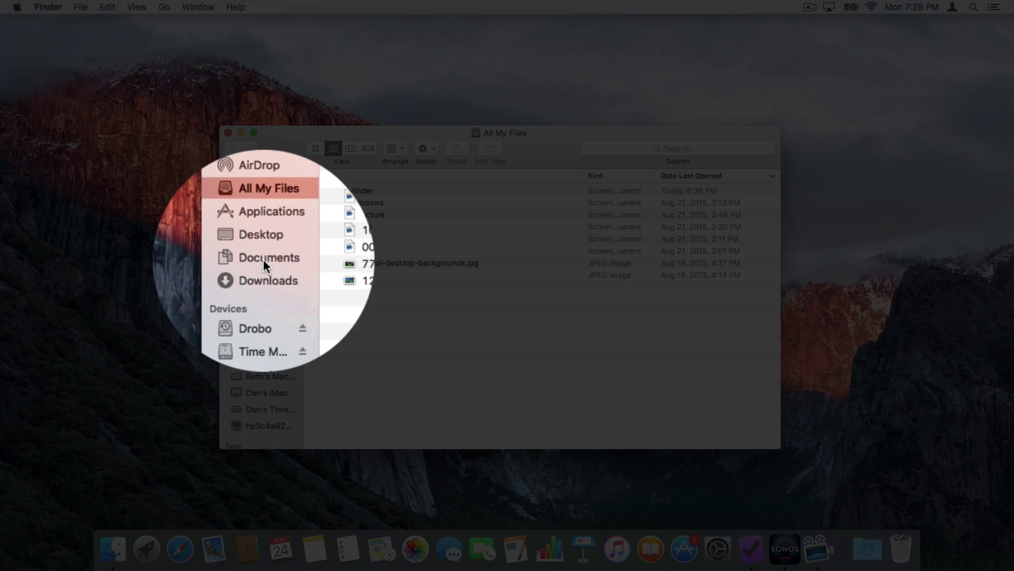
left_click(263, 259)
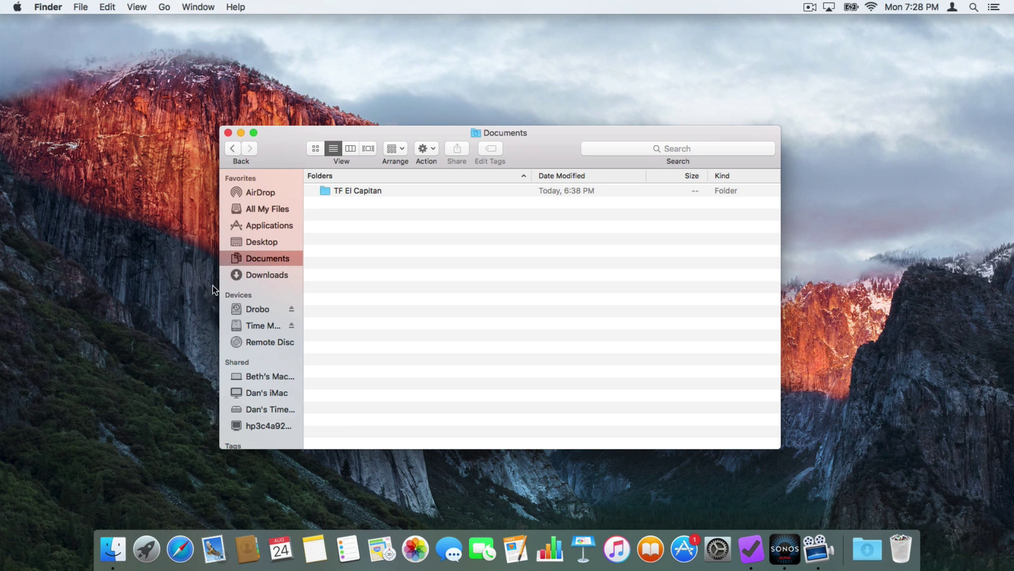
Step: Widen the Documents window on both sides, extend its lower edge, pull its upper edge down, and move the window higher on the desktop
mouse_move(221, 288)
left_mouse_down()
mouse_move(125, 288)
mouse_move(240, 288)
mouse_move(148, 291)
mouse_move(208, 290)
left_mouse_up()
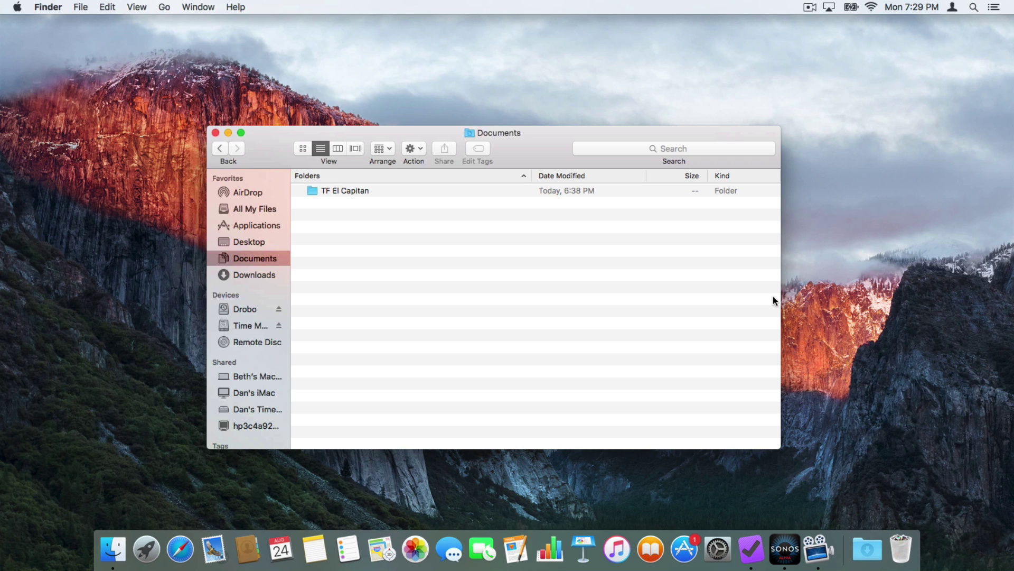
left_click_drag(781, 301, 856, 300)
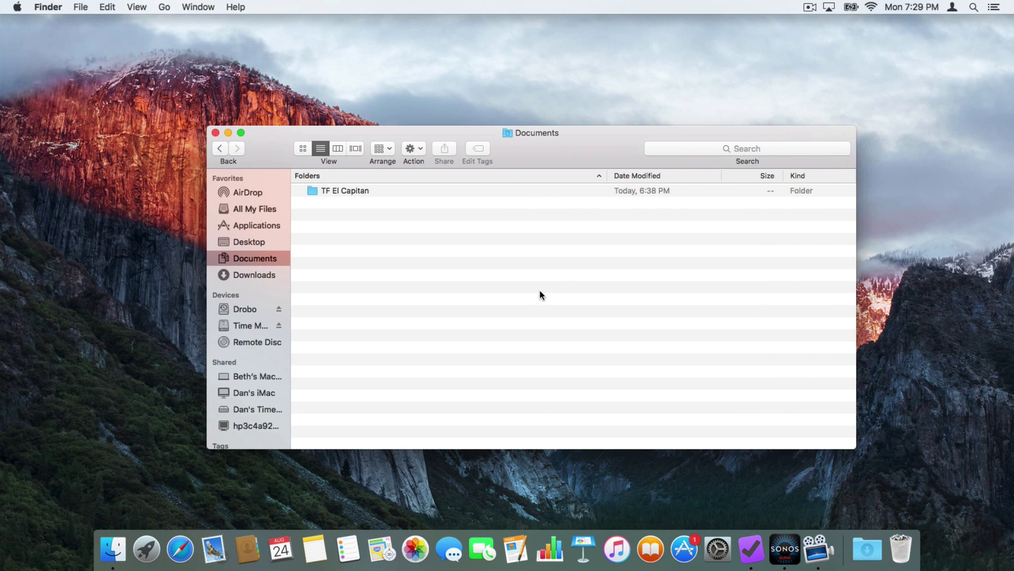
left_click_drag(506, 449, 502, 497)
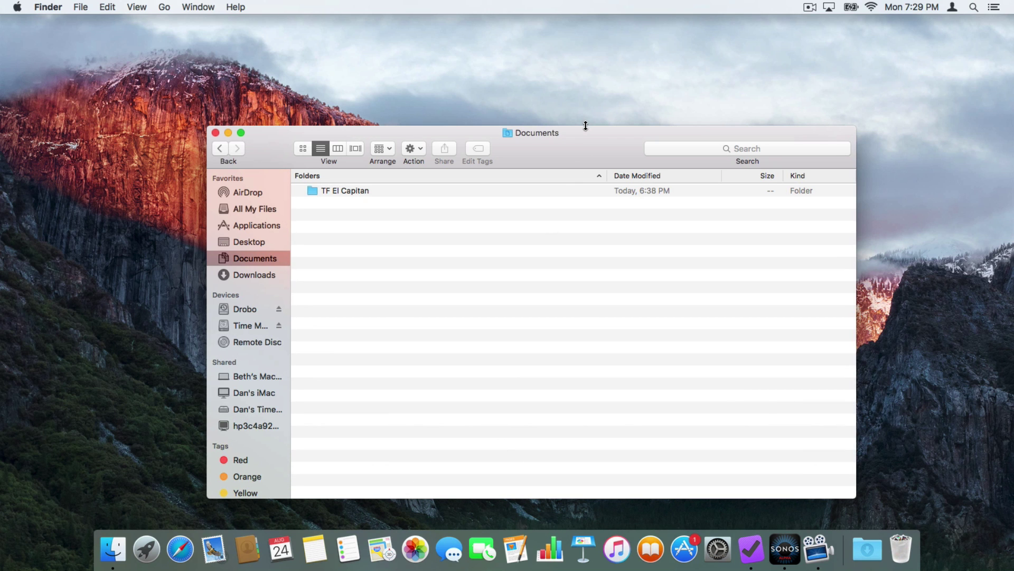
left_click_drag(586, 126, 555, 192)
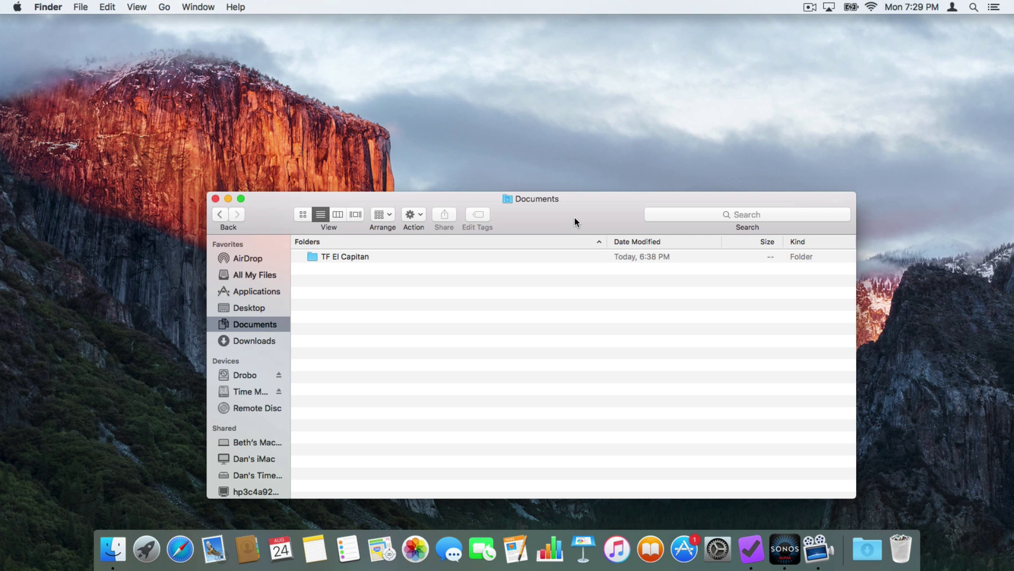
left_click_drag(575, 220, 574, 146)
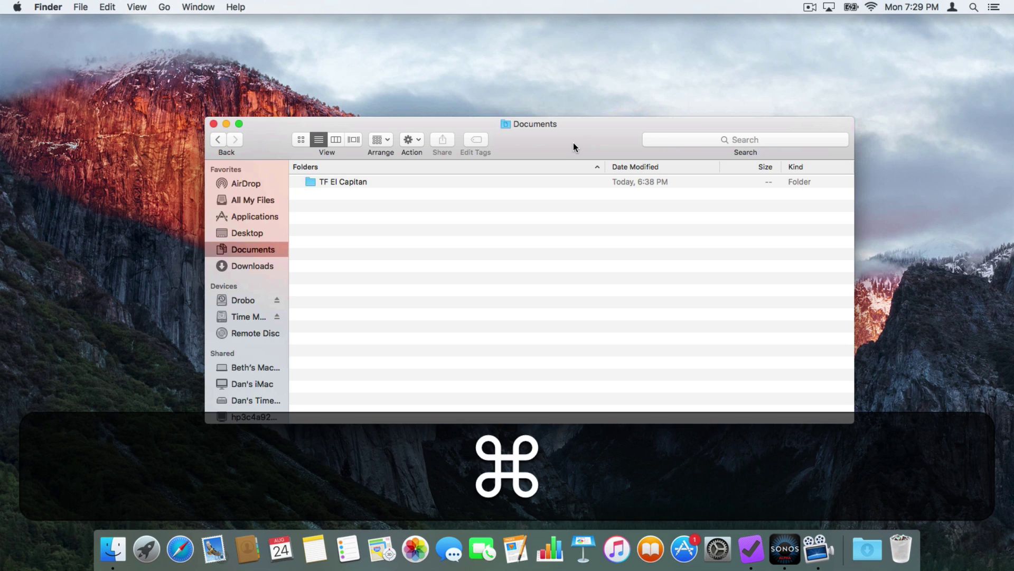
Step: Open a second Finder window, bring Documents and All My Files to the front in turn, and move the All My Files window rightward
key("super+n")
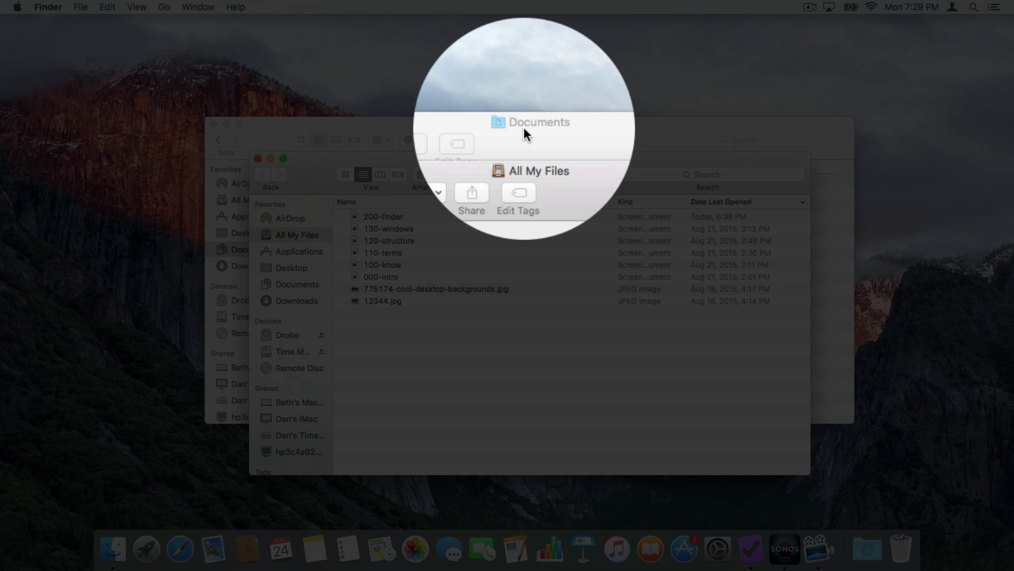
left_click(524, 127)
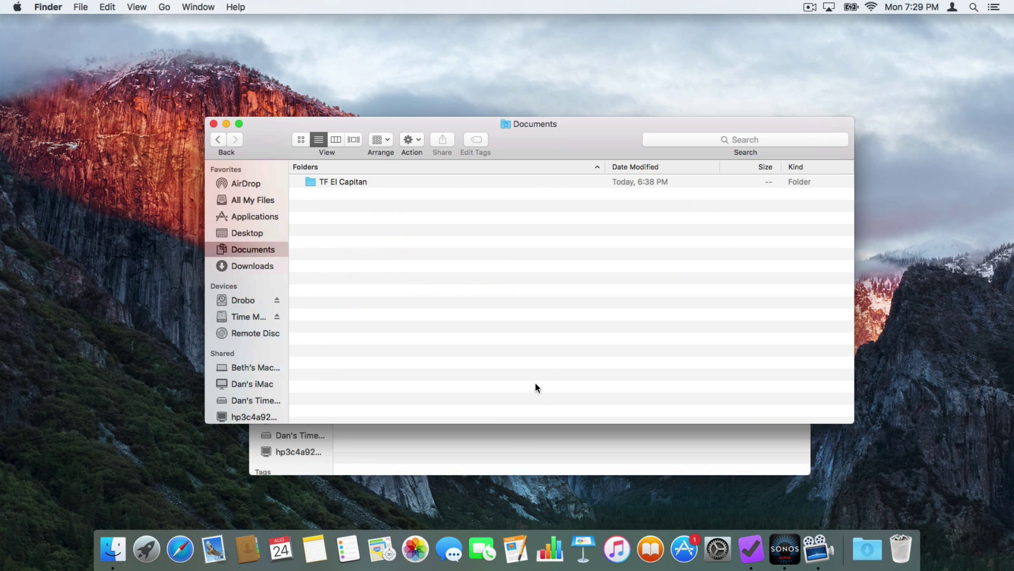
left_click(508, 450)
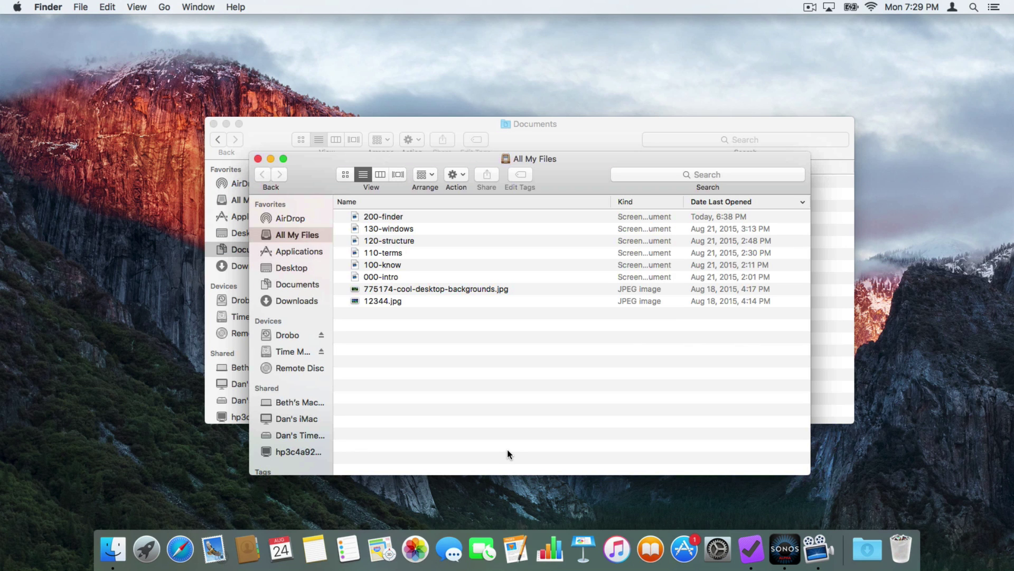
left_click_drag(576, 179, 651, 188)
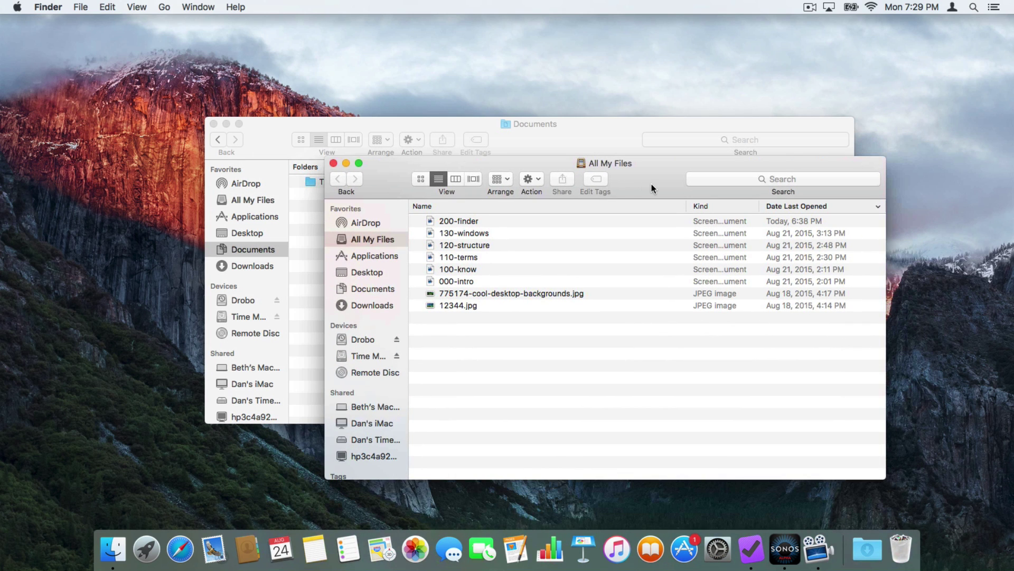
Step: Open a third Finder window on Downloads and move 775174-cool-desktop-backgrounds.jpg from it into the Documents window
key("super+n")
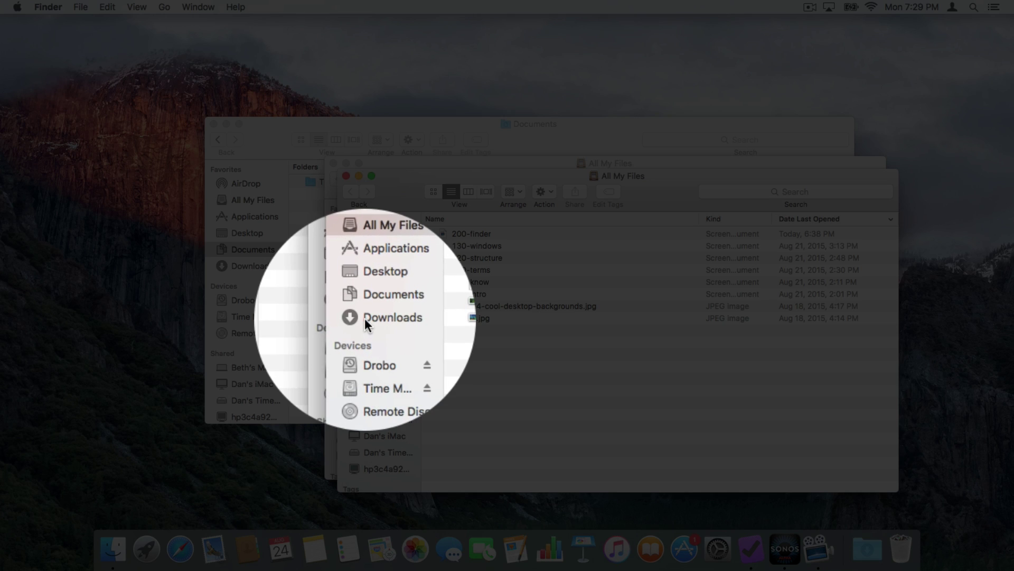
left_click(364, 318)
left_click_drag(404, 185, 395, 207)
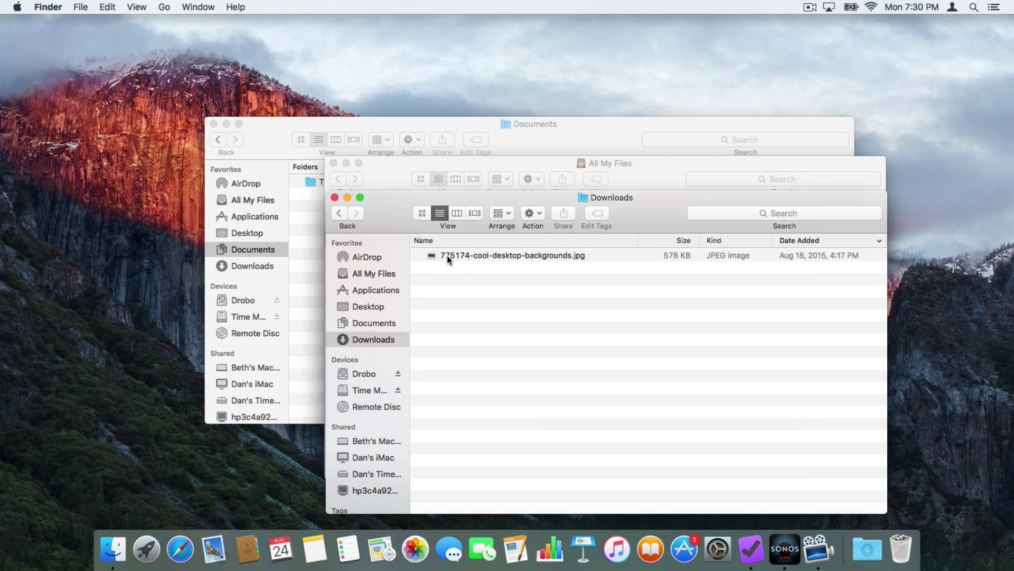
left_click_drag(447, 255, 303, 299)
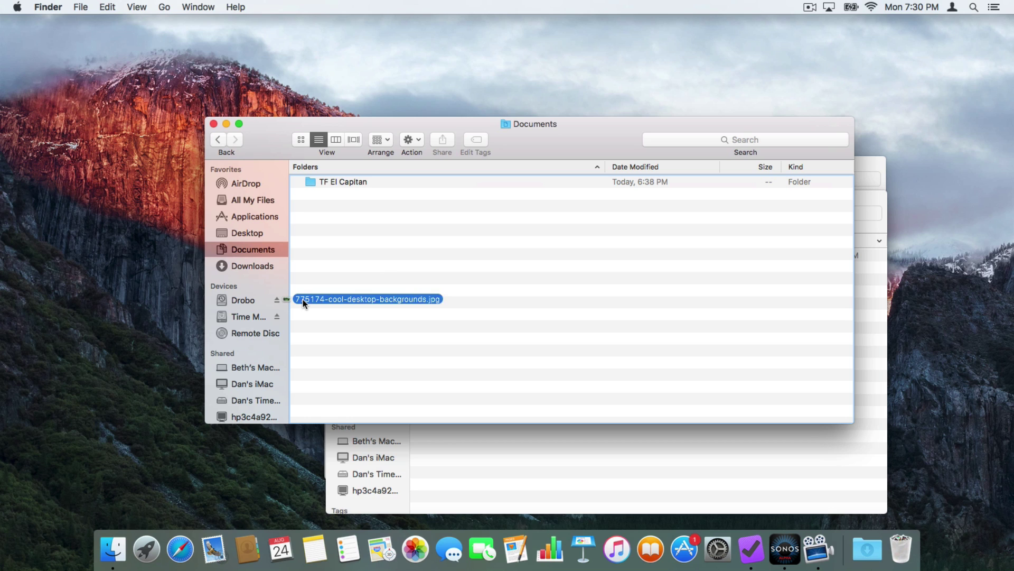
left_click_drag(303, 299, 303, 299)
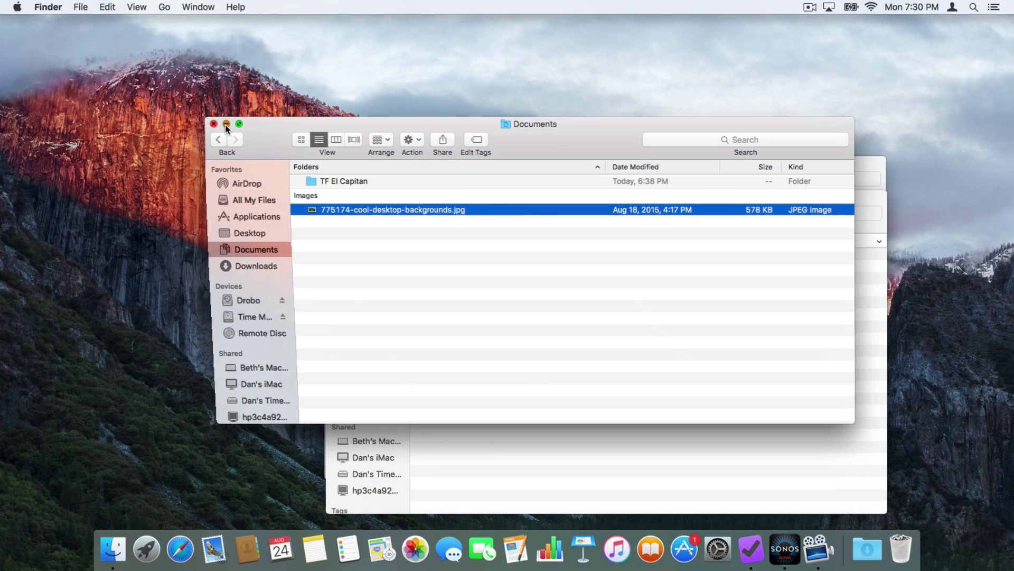
Step: Minimize the Documents window to the Dock and restore it, then switch it to full screen and back to normal size
left_click(227, 123)
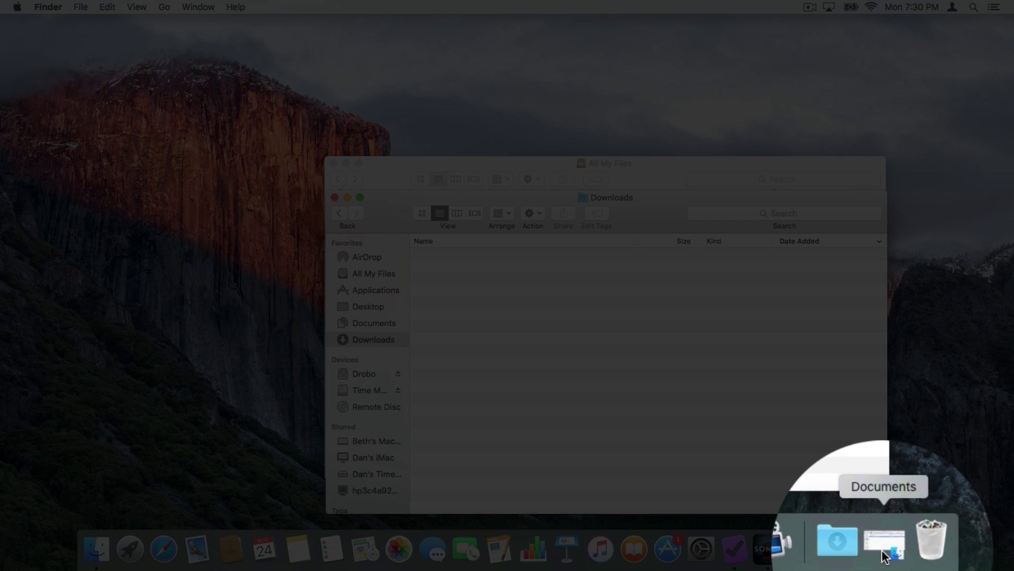
left_click(885, 555)
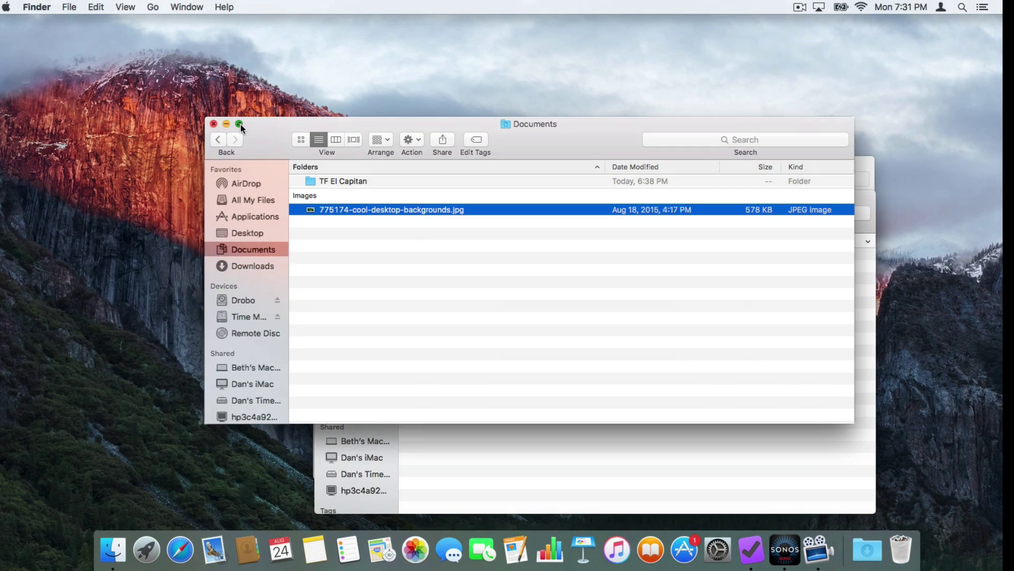
left_click(238, 123)
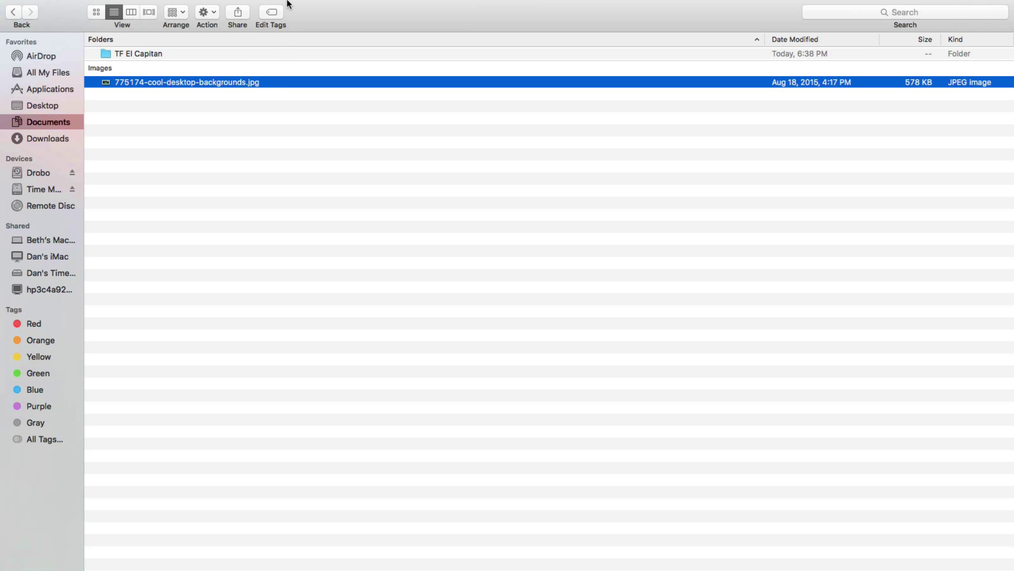
mouse_move(288, 3)
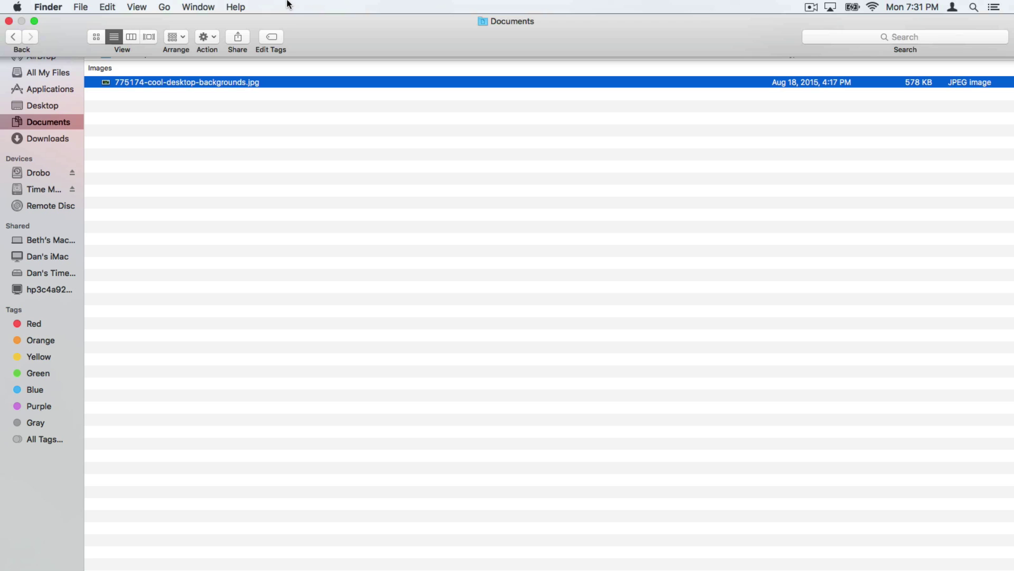
mouse_move(446, 570)
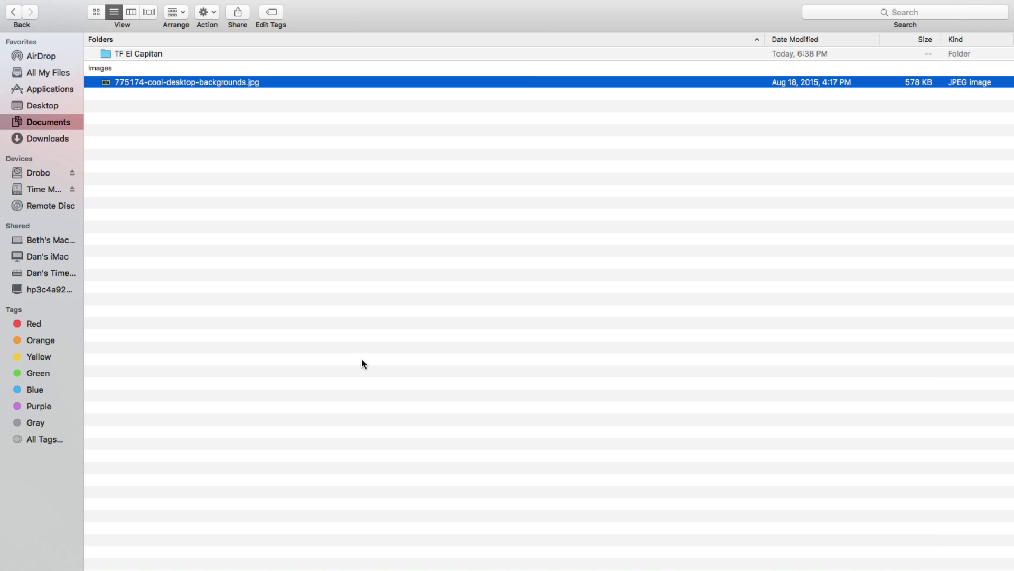
mouse_move(78, 2)
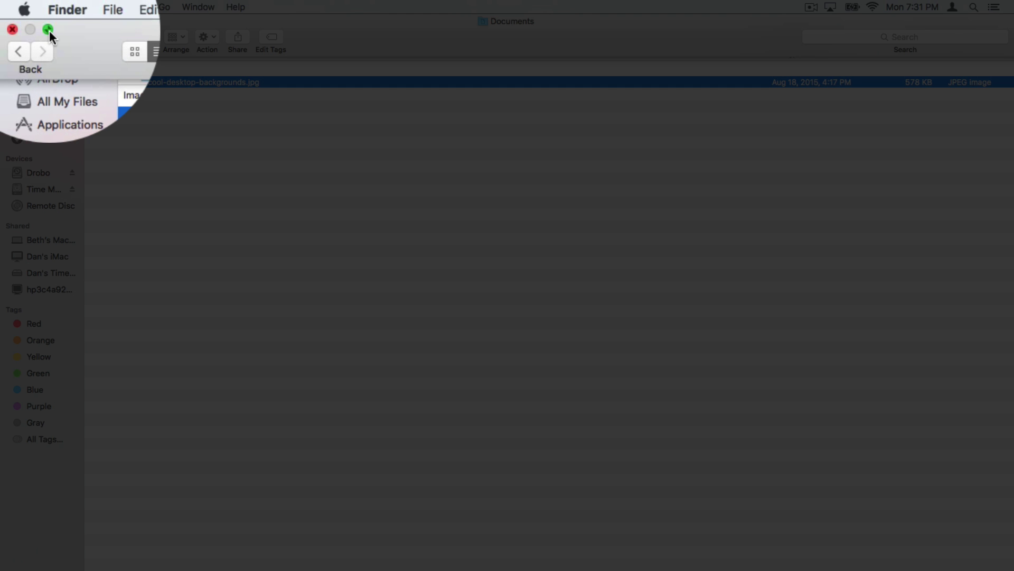
left_click(47, 30)
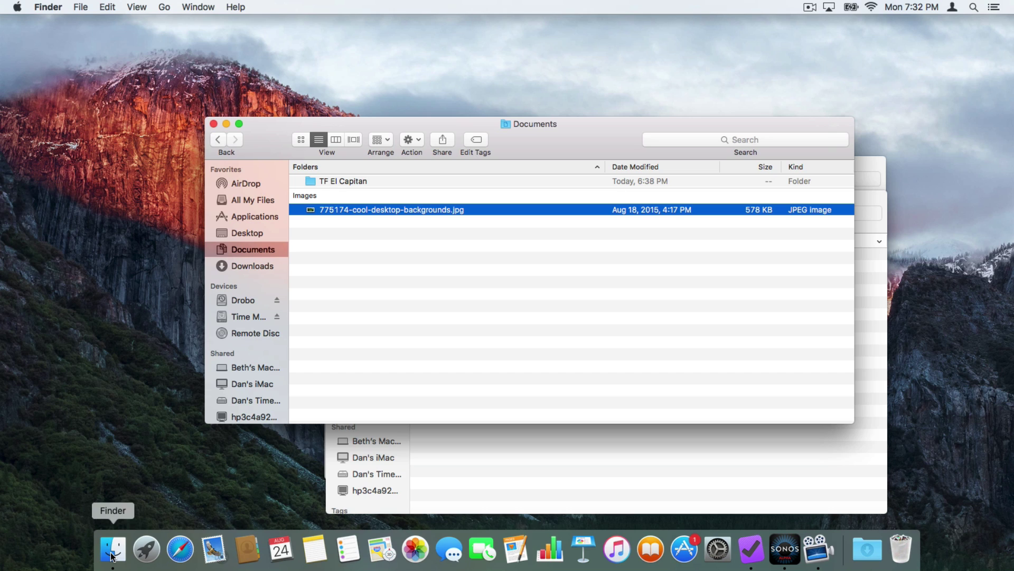
Step: Close the open Finder windows, then show the Applications folder in a Finder window and close it
key("super+w")
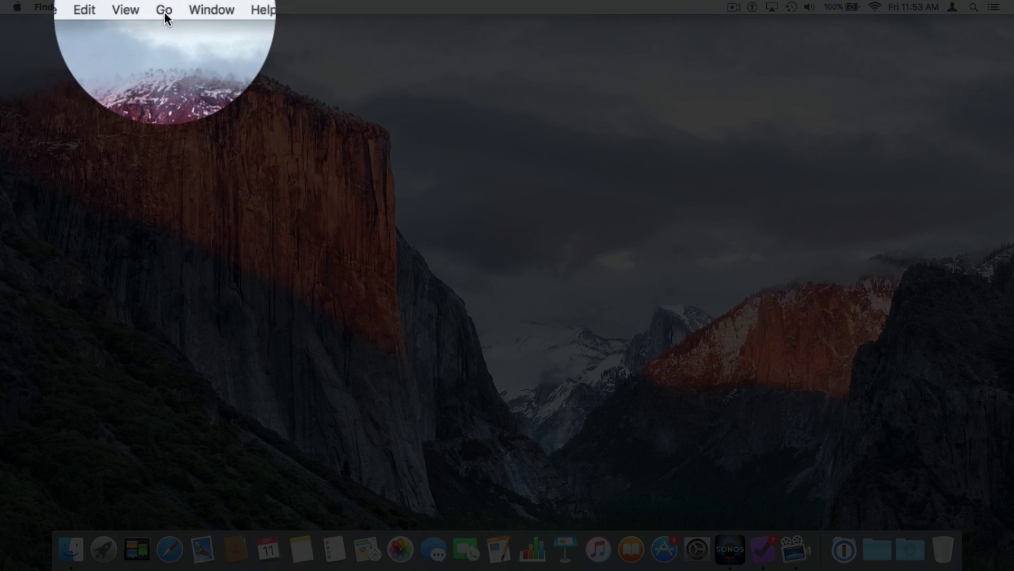
left_click(164, 9)
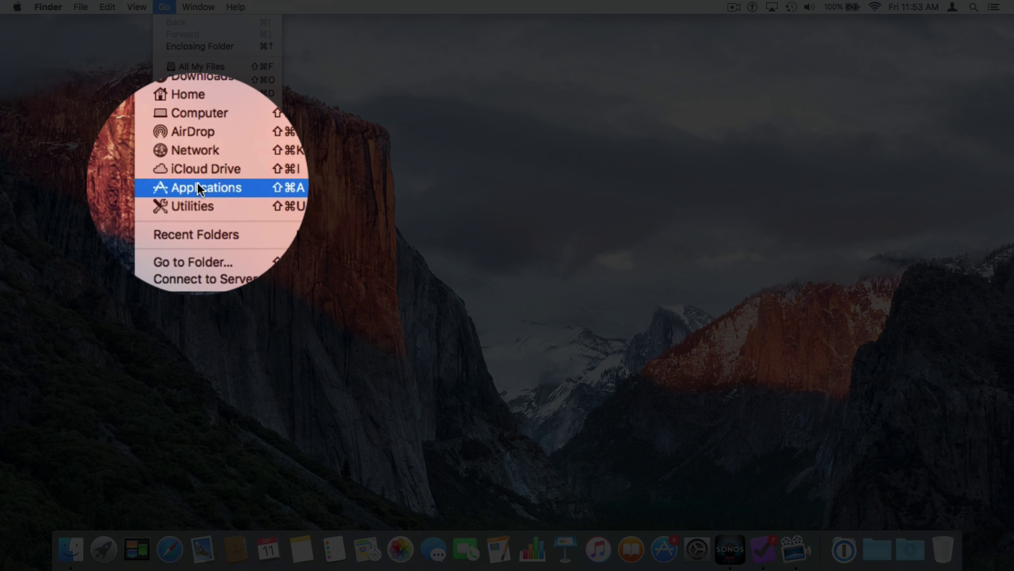
left_click(198, 183)
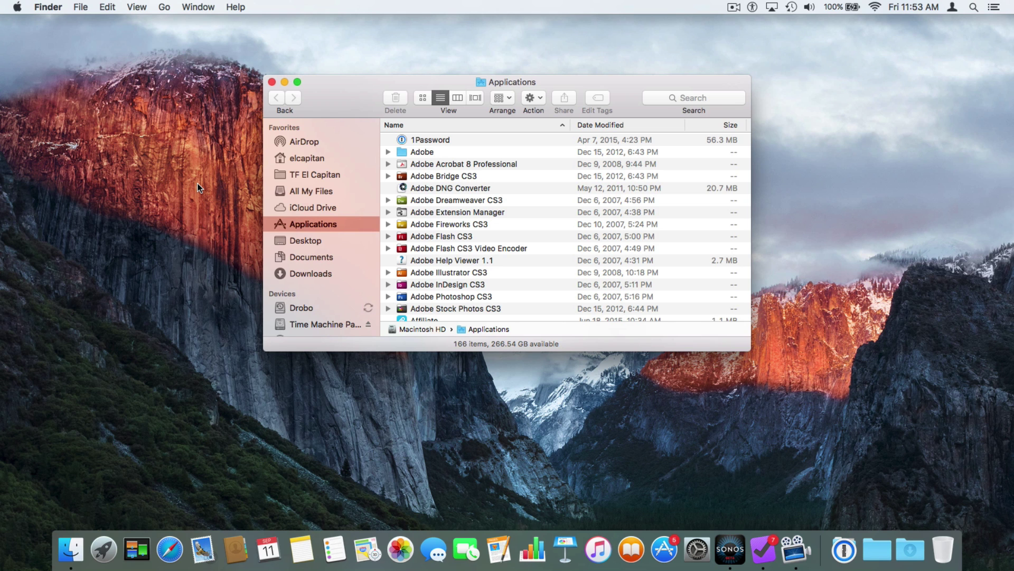
key("super+w")
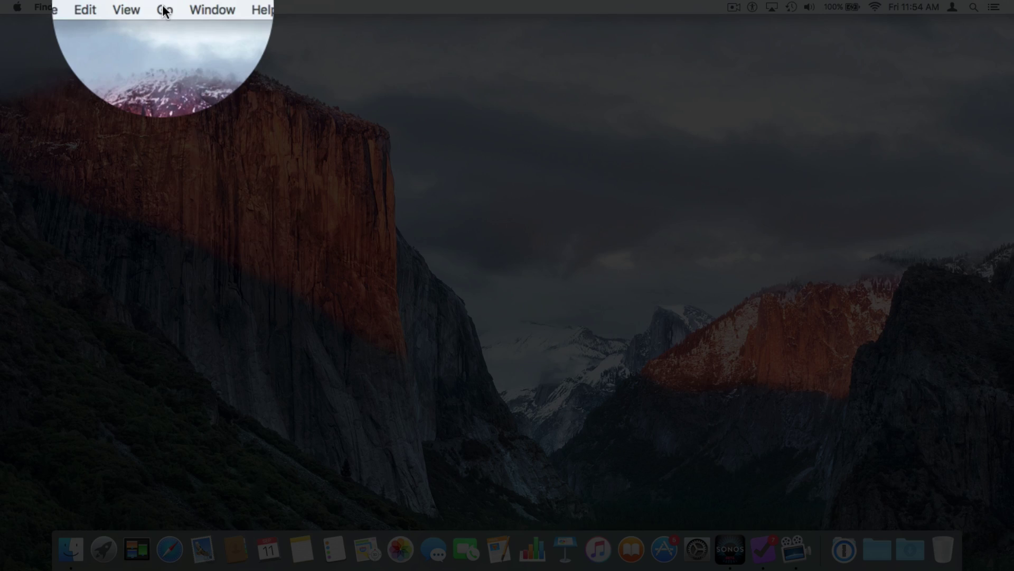
Step: Show the Documents folder in a new Finder window and close that window
left_click(164, 9)
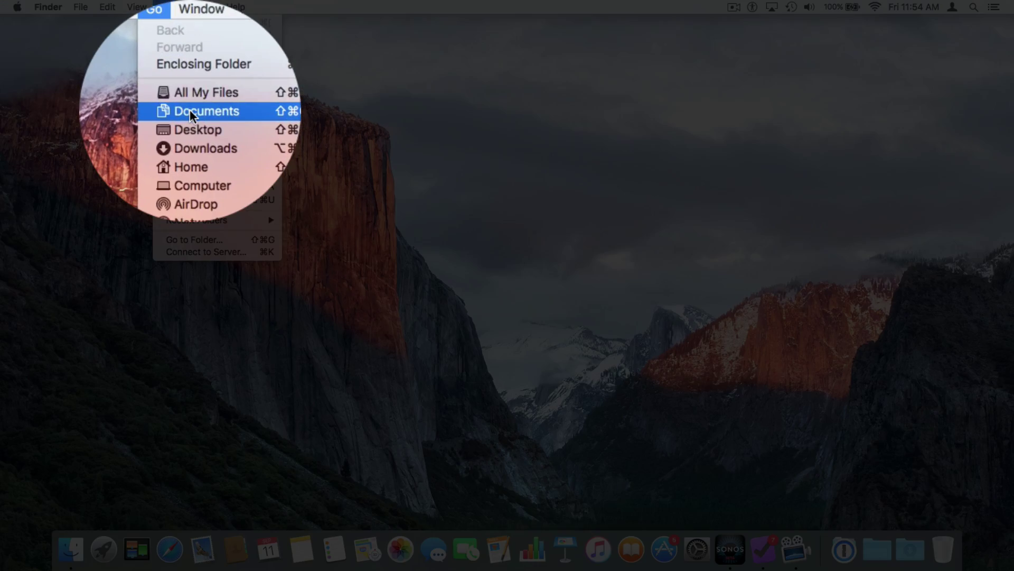
left_click(190, 82)
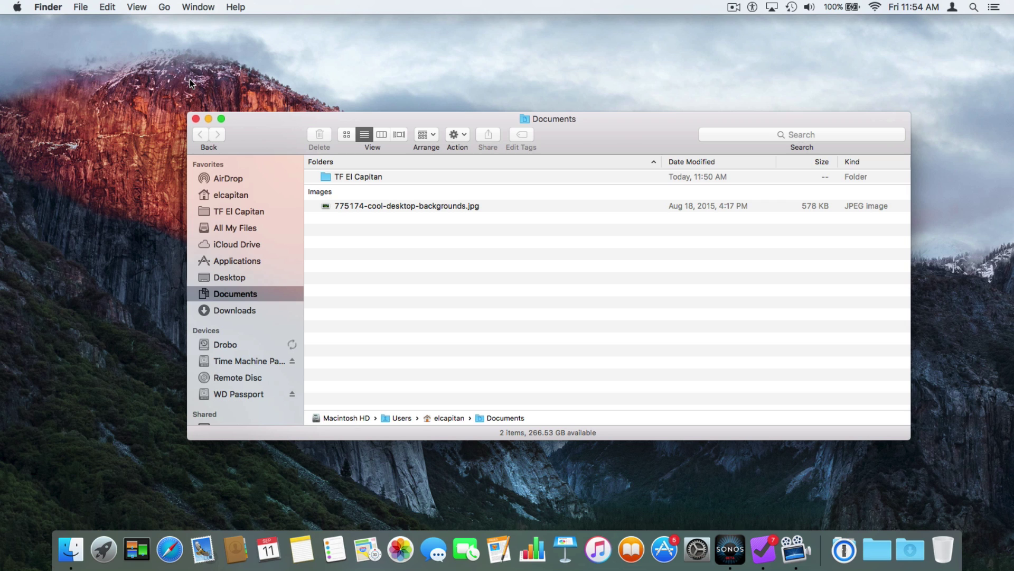
key("super+w")
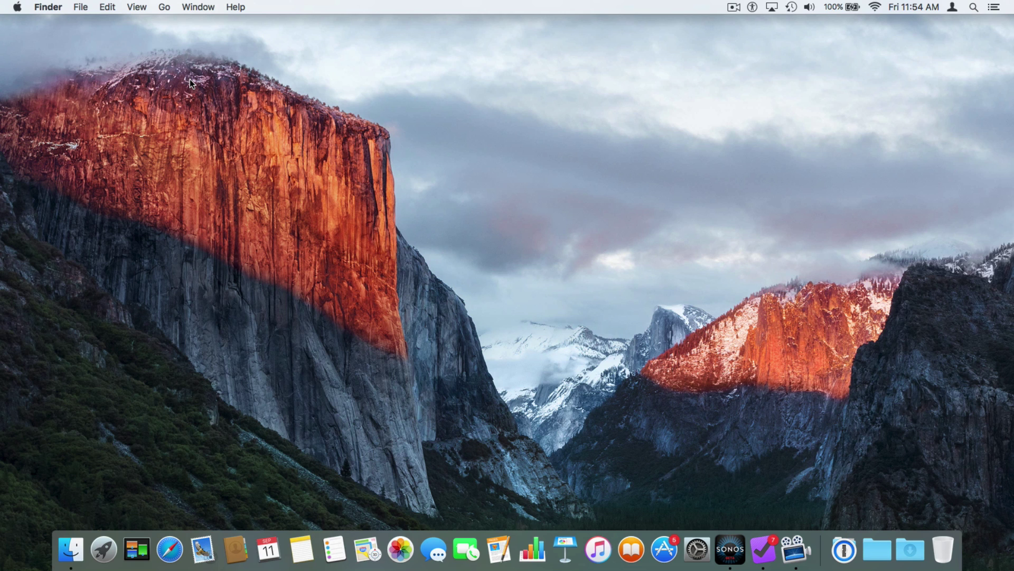
Step: Look at the list of recently used folders without opening any of them
left_click(164, 7)
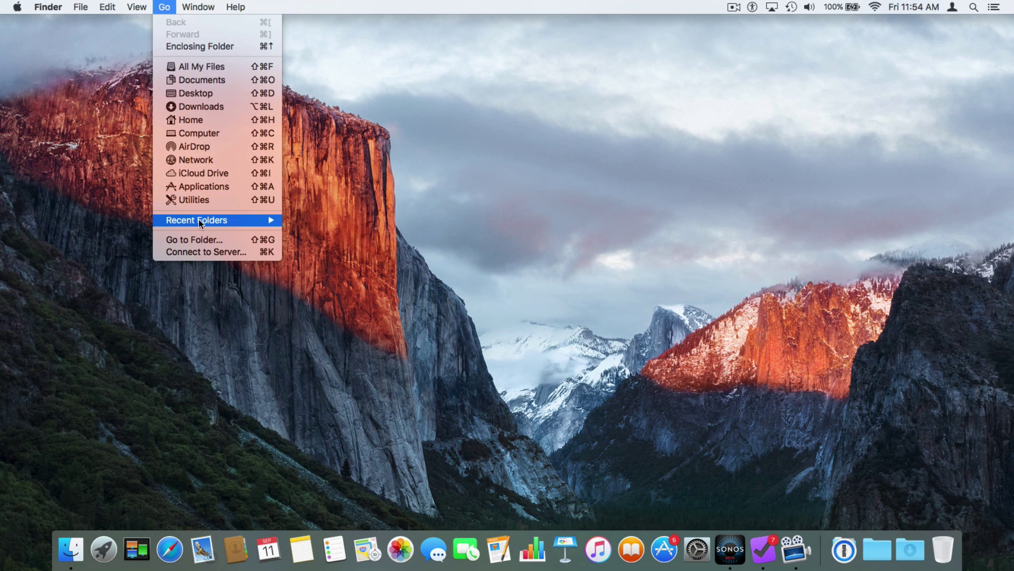
mouse_move(199, 220)
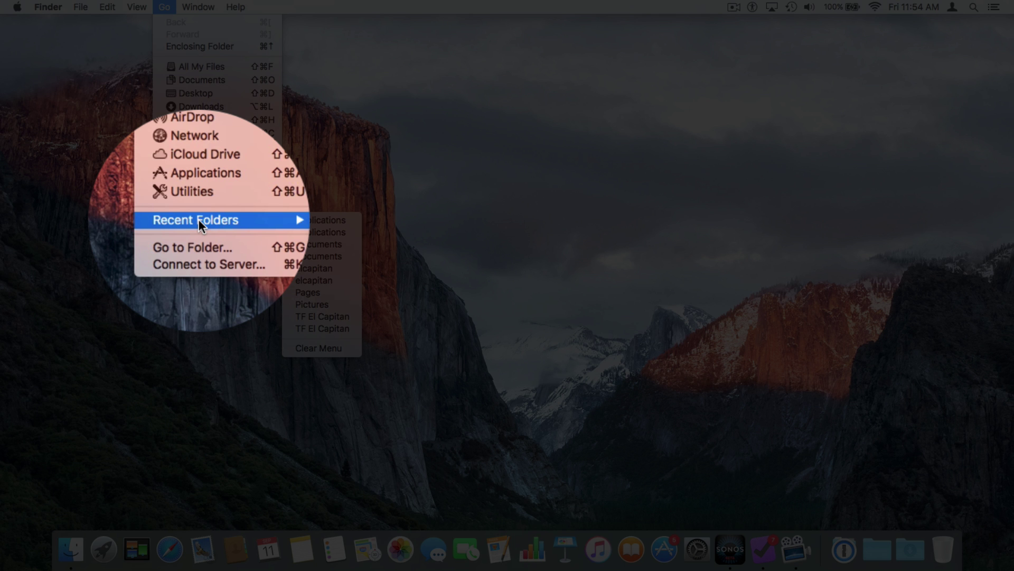
key("Escape")
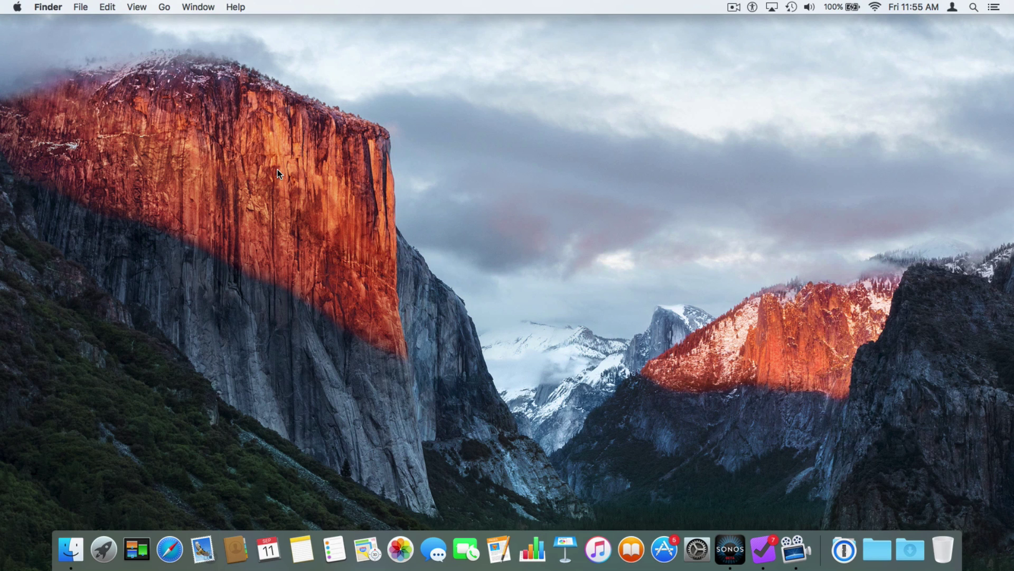
Step: Open a new Finder window on the home folder and show its contents as icons, then as columns
key("super+n")
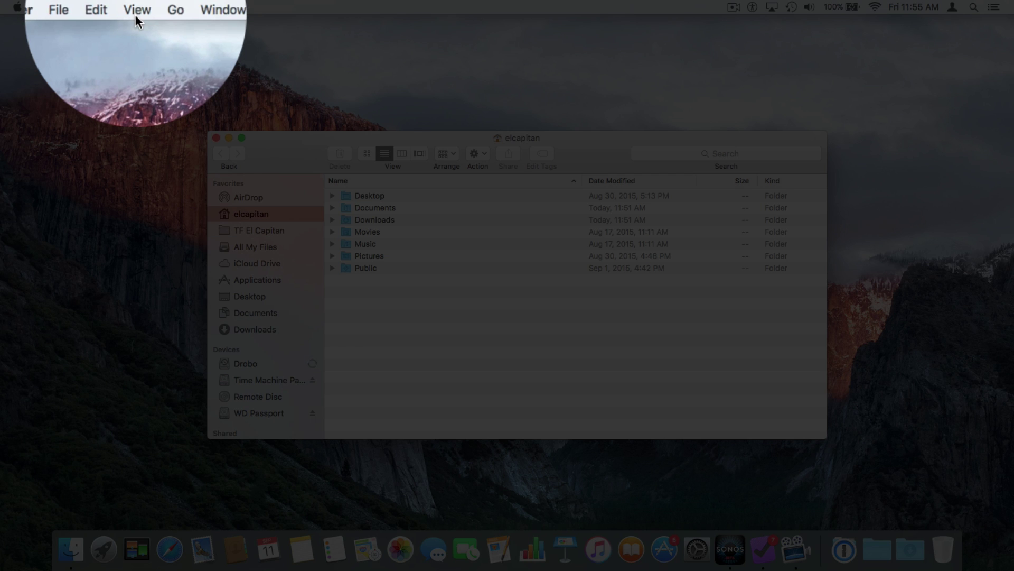
left_click(135, 11)
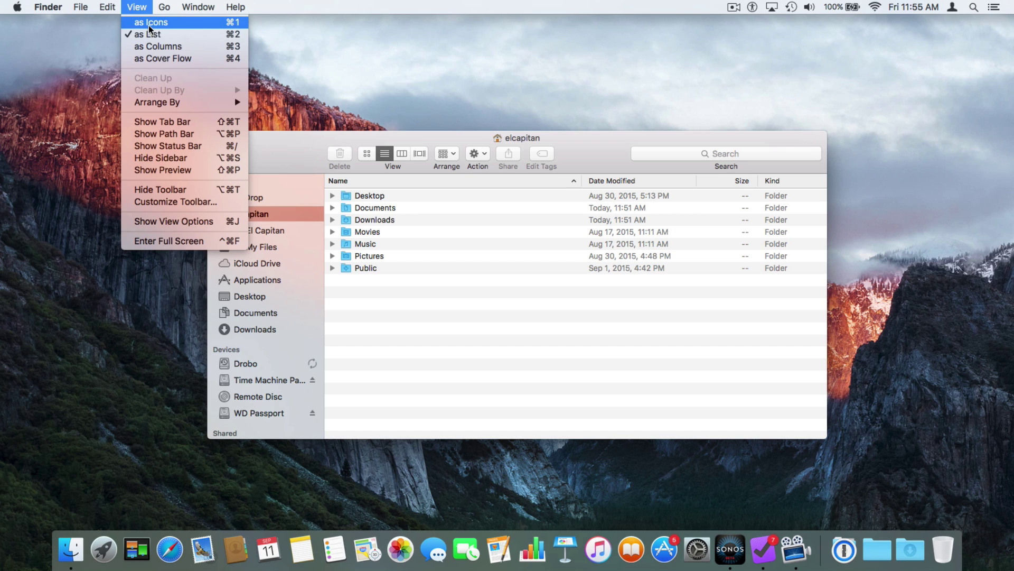
left_click(148, 23)
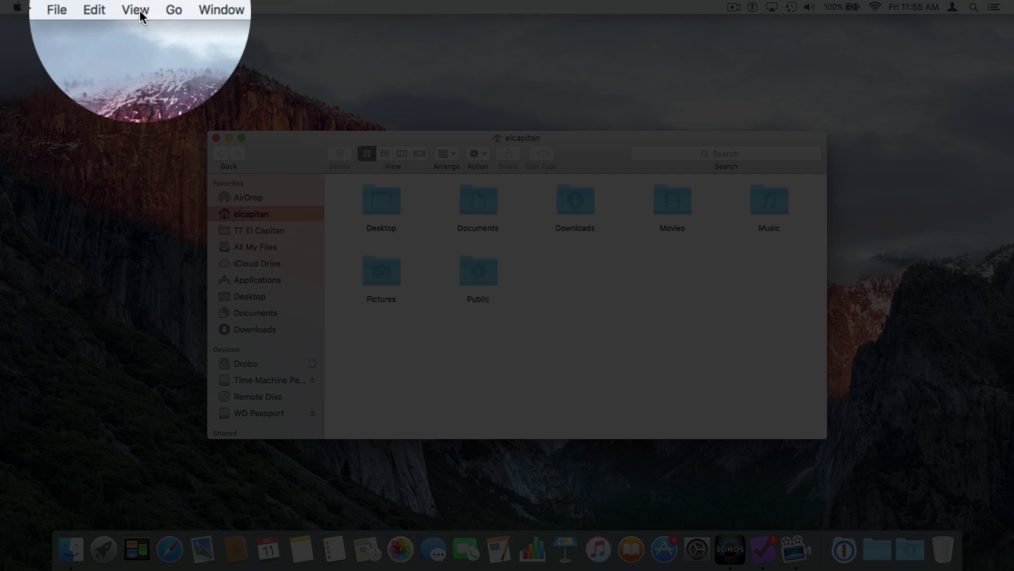
left_click(140, 15)
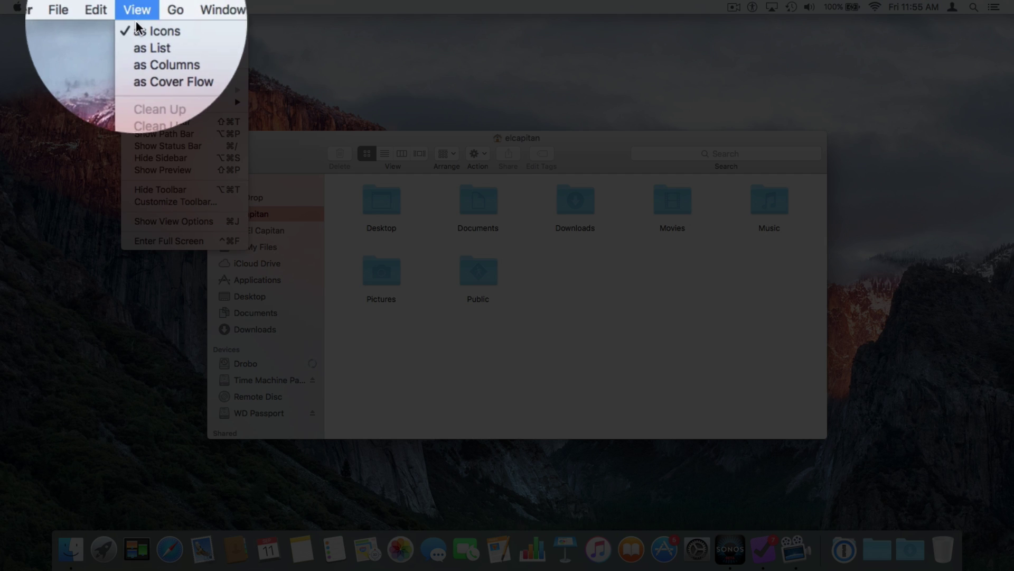
left_click(146, 69)
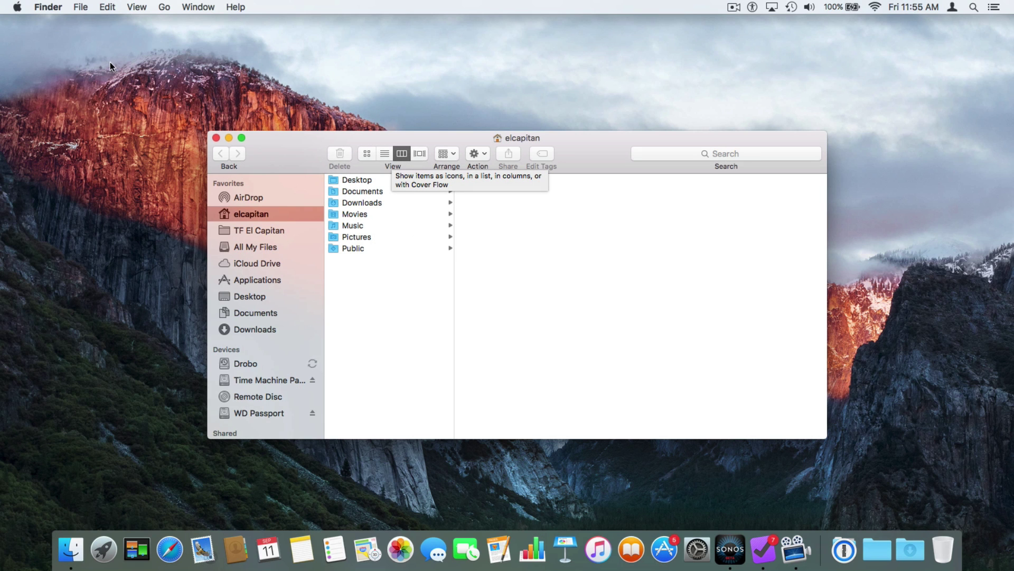
Step: Show the tab bar and add a second tab on the Documents folder, then return to the first tab
left_click(136, 8)
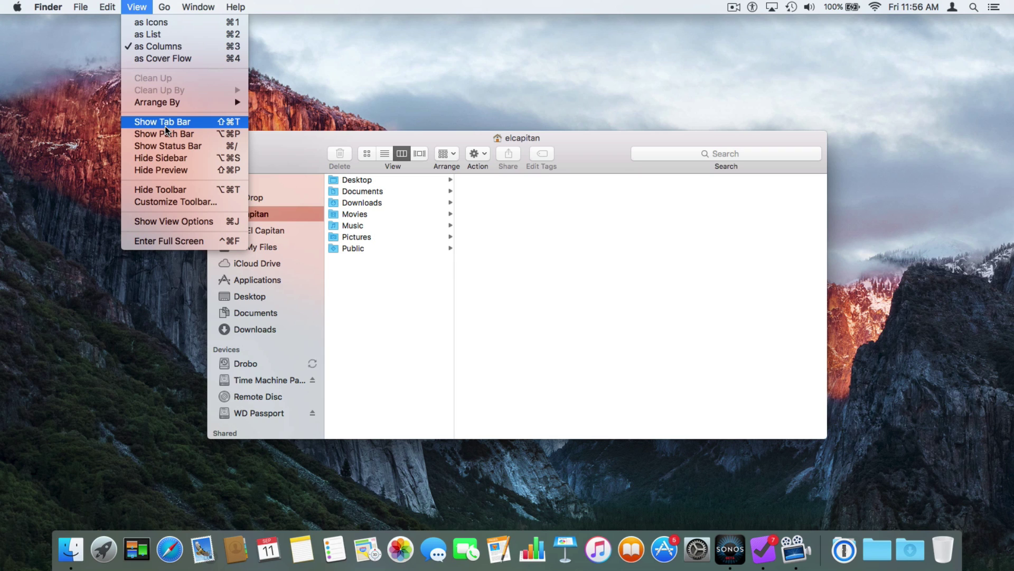
left_click(166, 125)
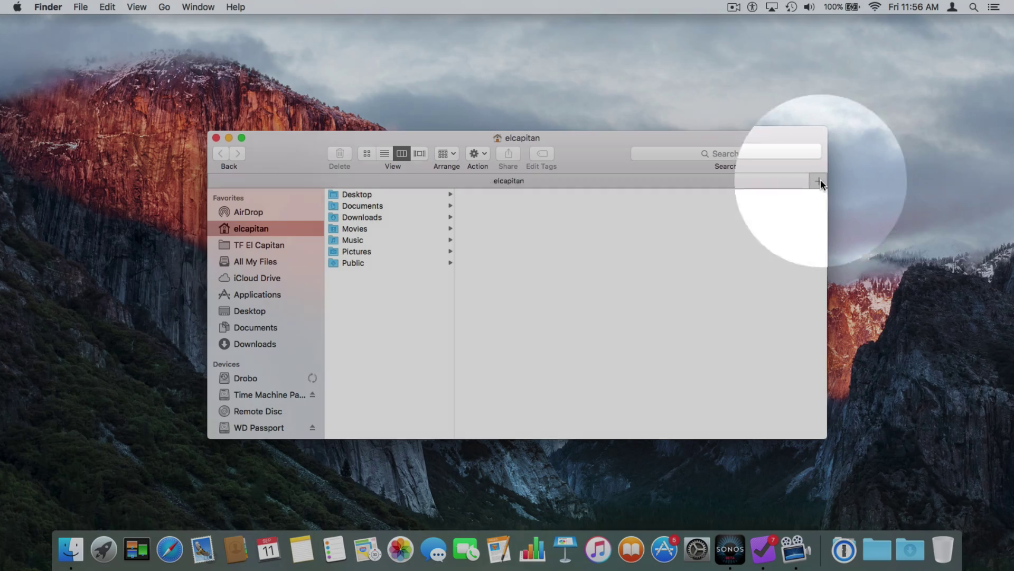
left_click(819, 180)
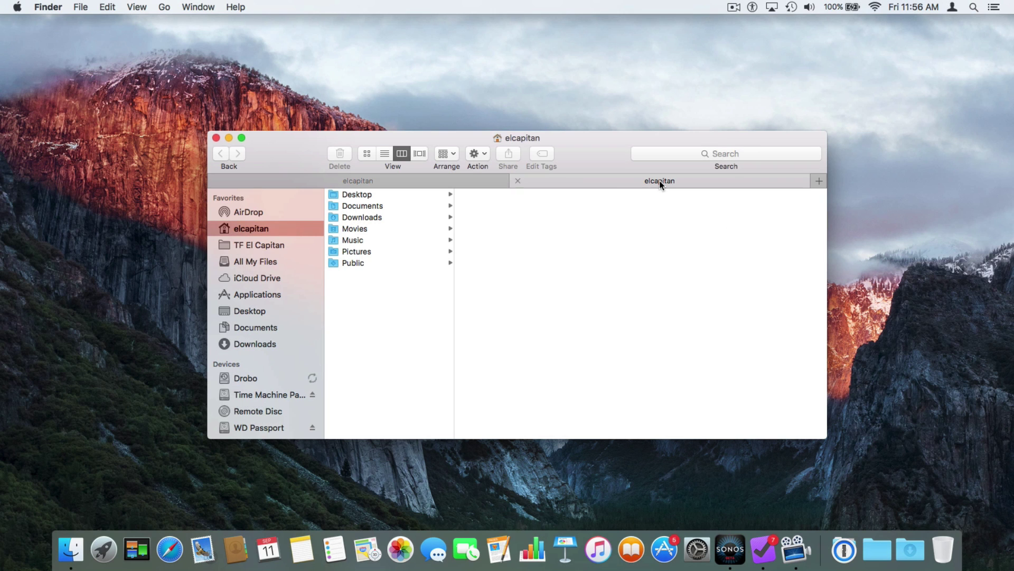
left_click(354, 207)
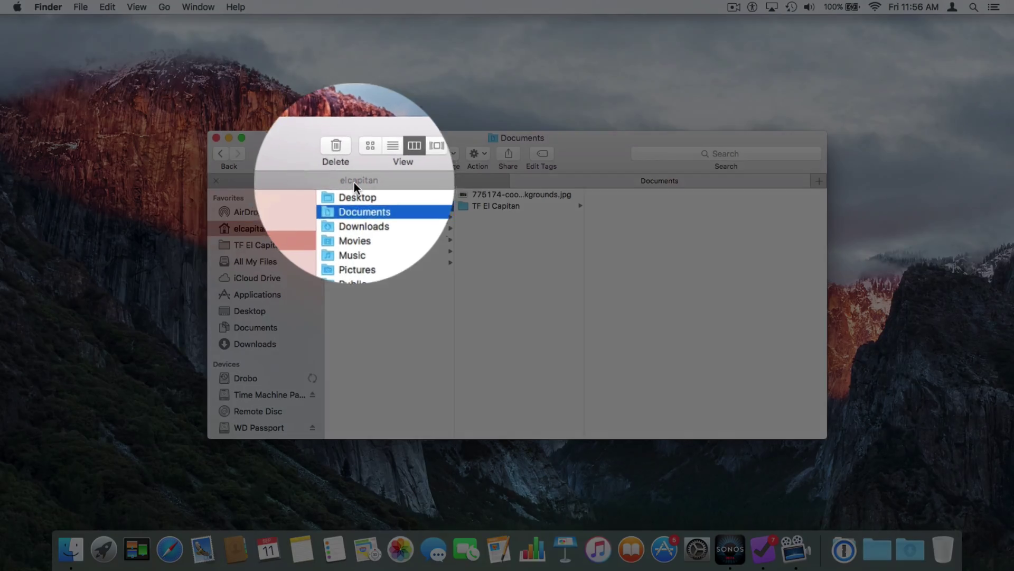
left_click(354, 182)
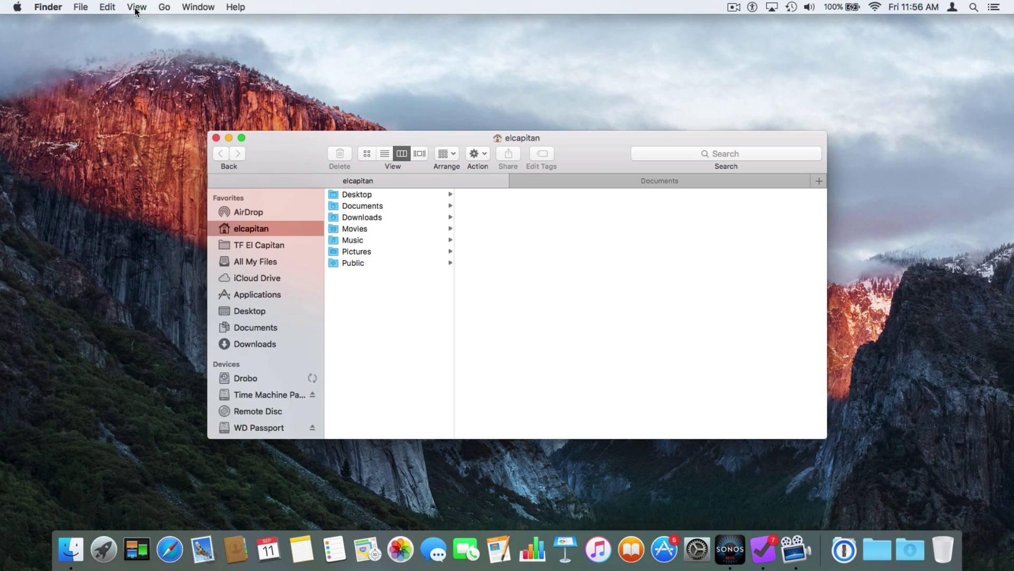
Step: Show the path bar and browse through Documents to the TF El Capitan folder
left_click(137, 8)
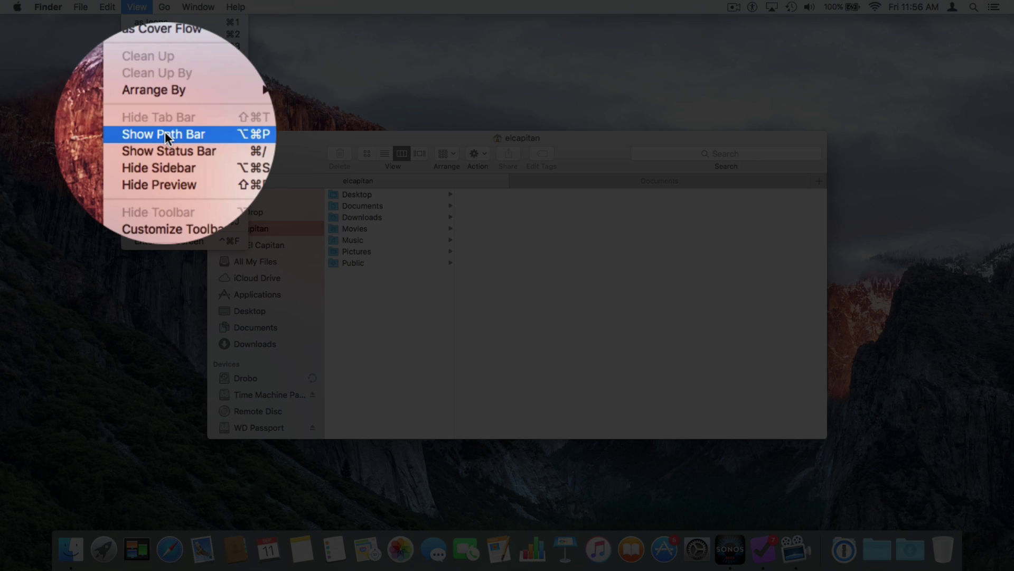
left_click(165, 132)
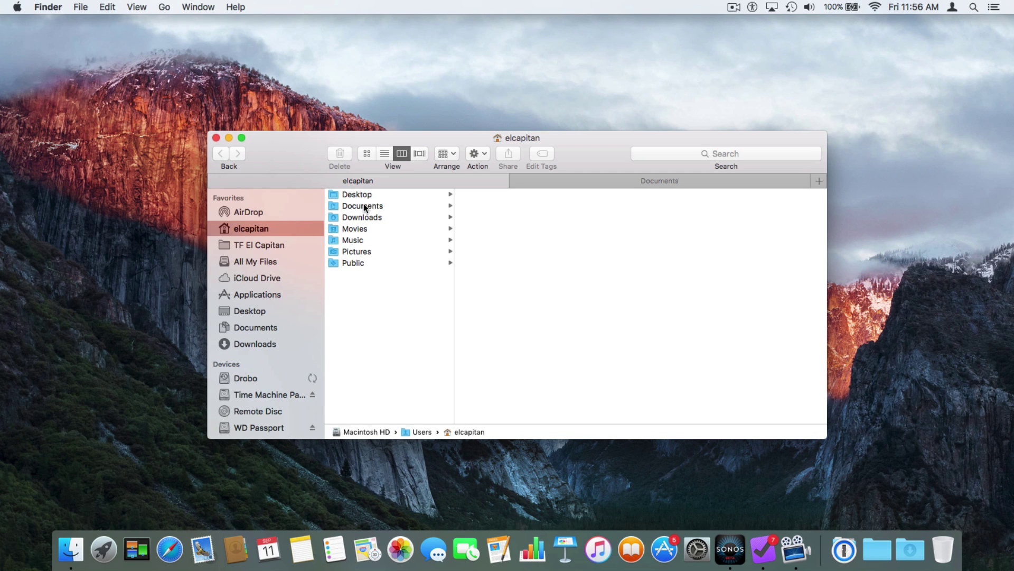
left_click(363, 207)
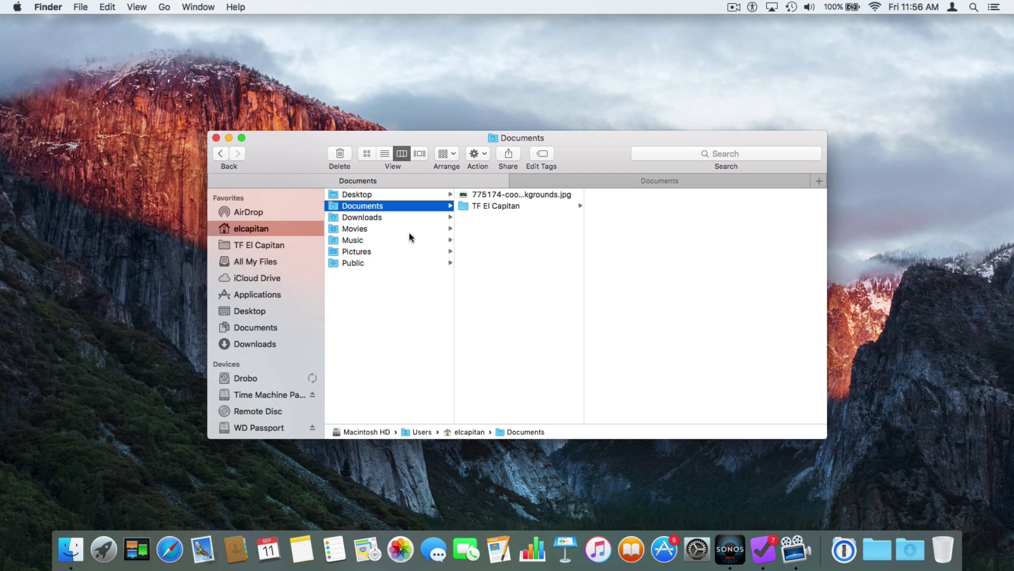
left_click(482, 206)
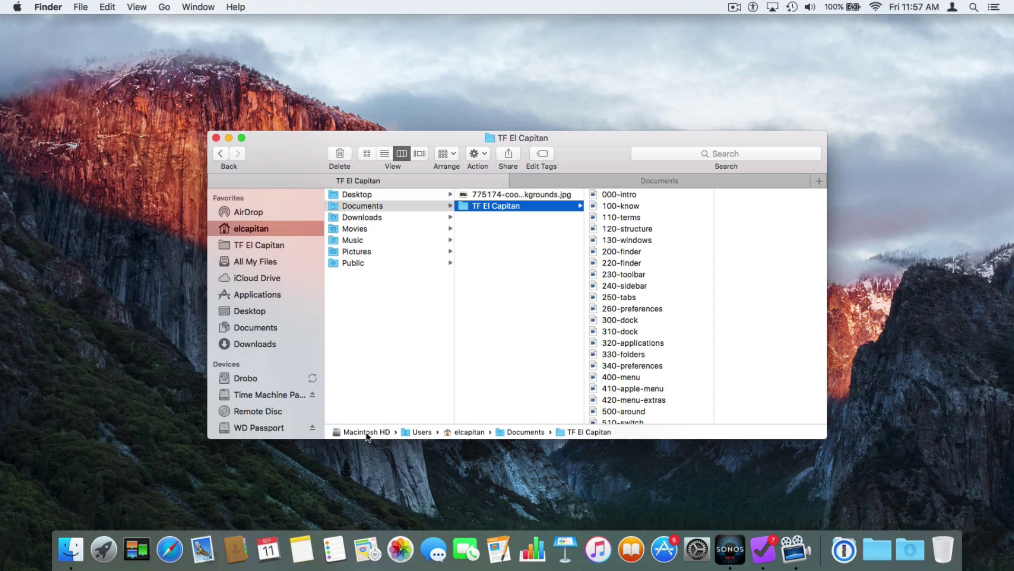
Step: Show the status bar and switch to the Downloads folder in the first column
left_click(137, 6)
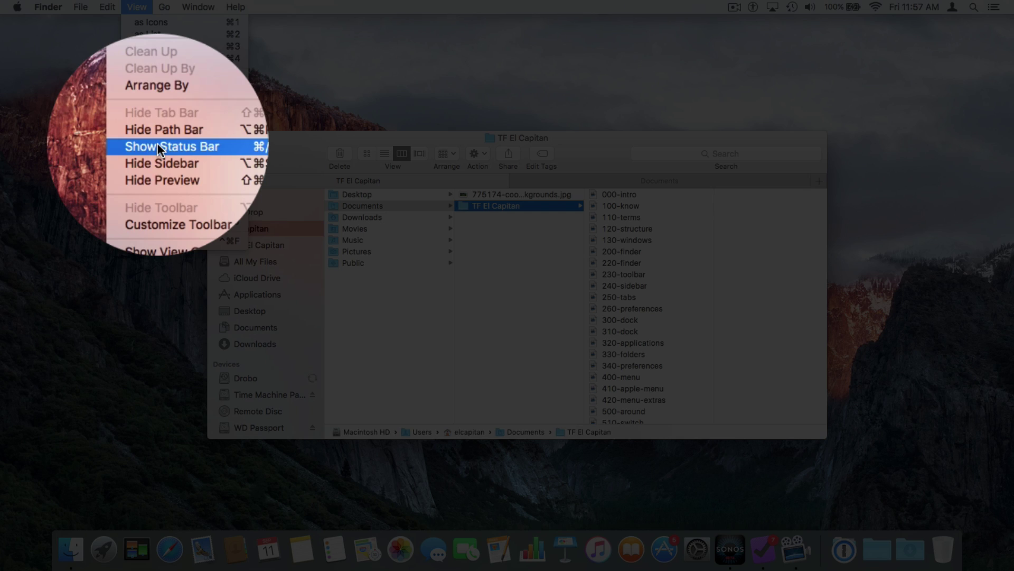
left_click(158, 144)
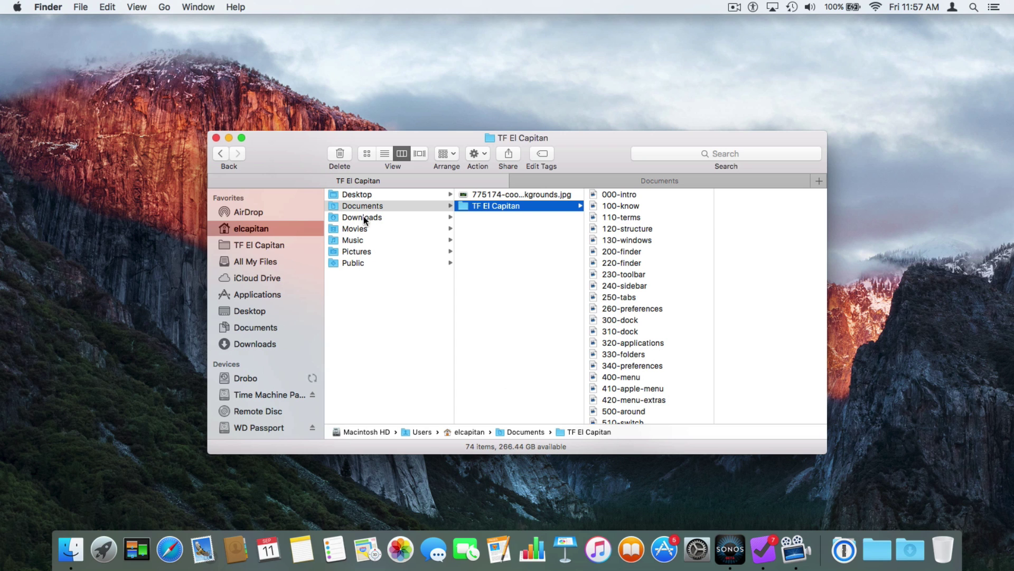
left_click(364, 218)
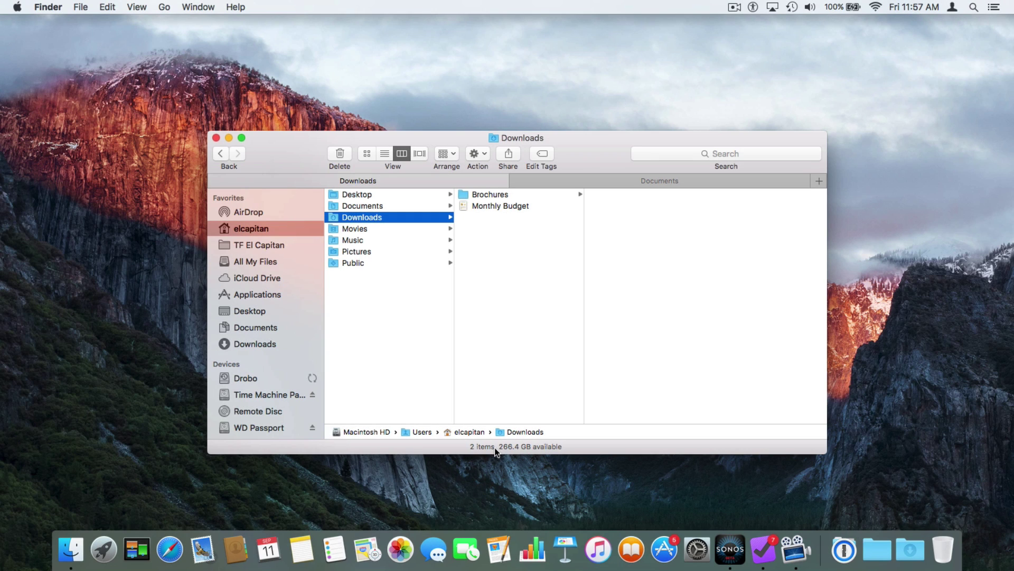
Step: Check the Preview option for the column view and select the Monthly Budget file to preview it
left_click(135, 7)
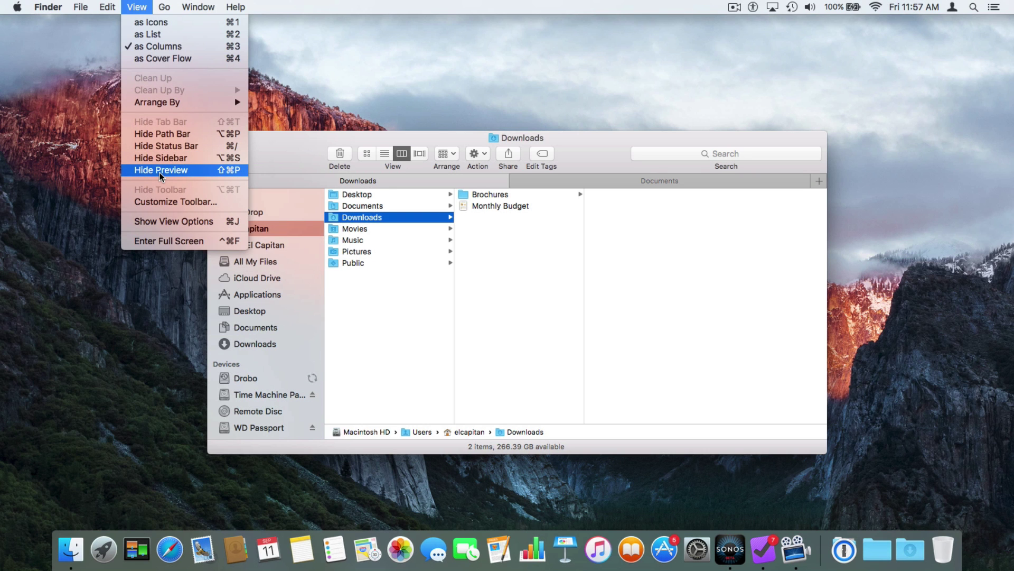
left_click(160, 170)
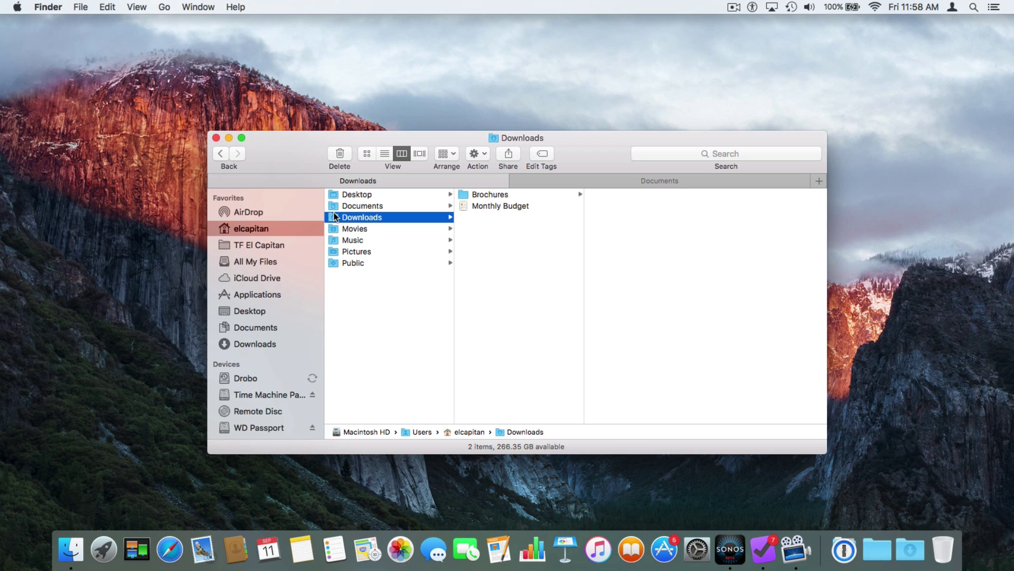
left_click(136, 7)
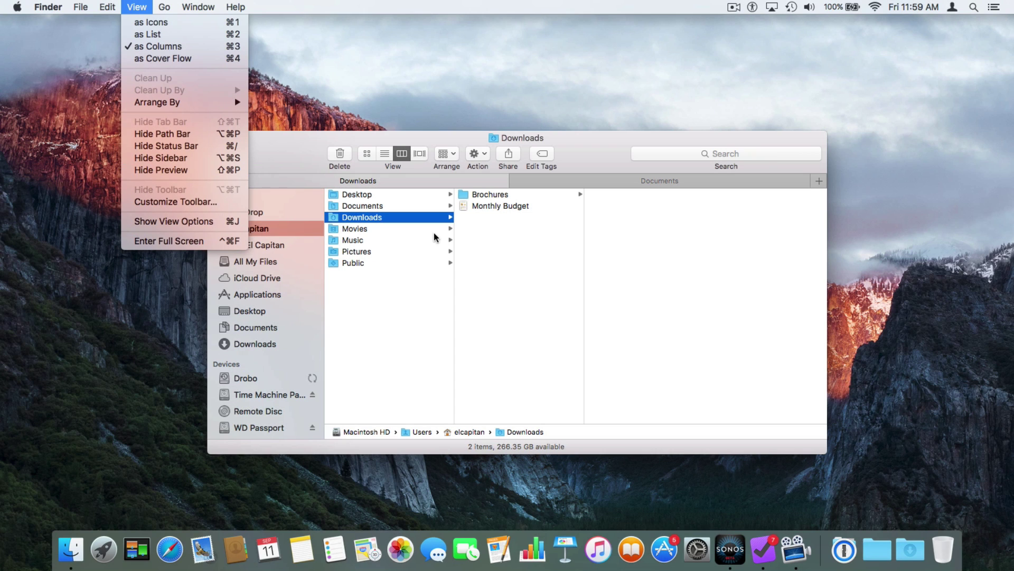
left_click(492, 227)
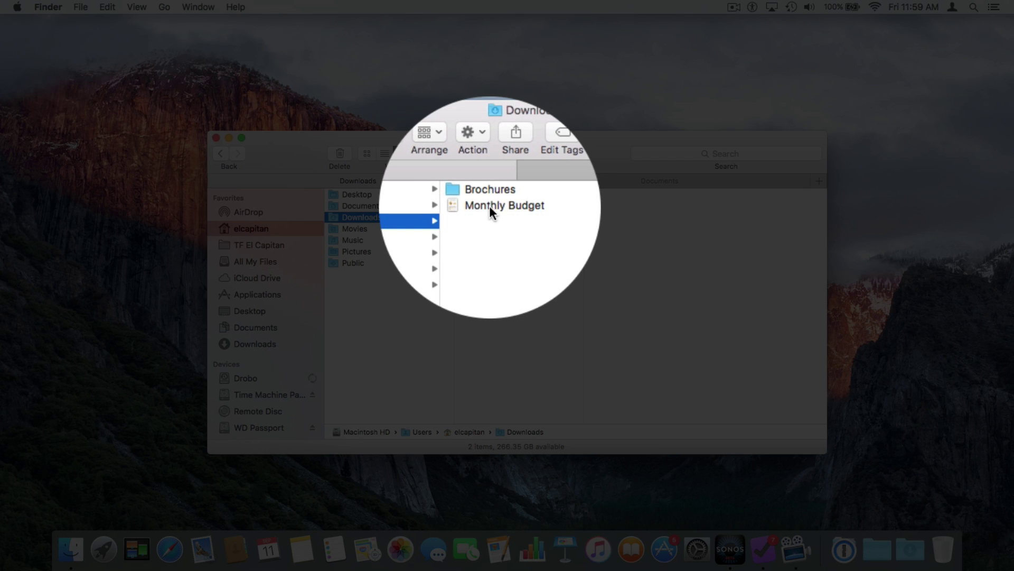
left_click(489, 206)
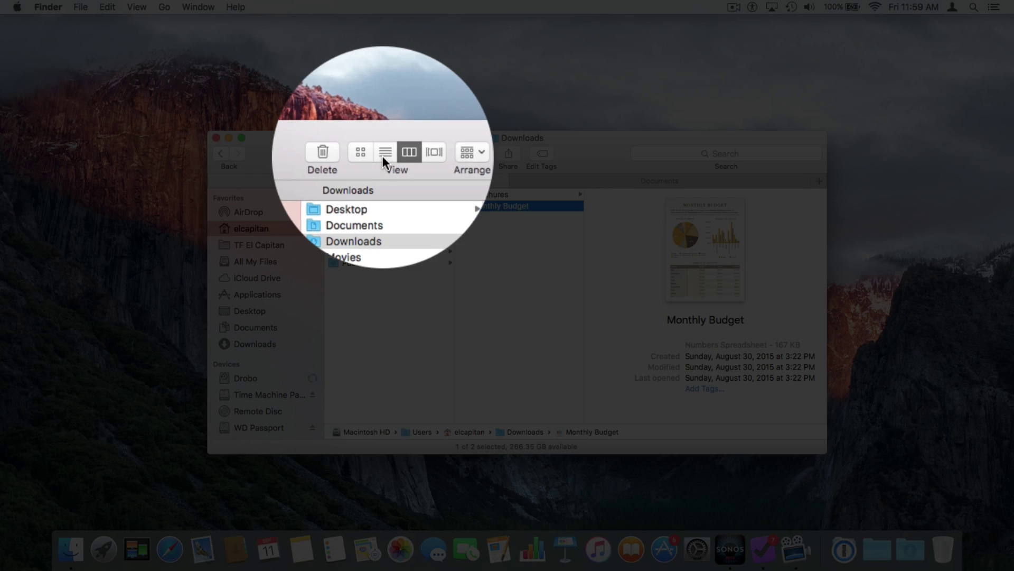
Step: Switch Downloads to list view with the preview pane shown and open the folder's view options
left_click(382, 156)
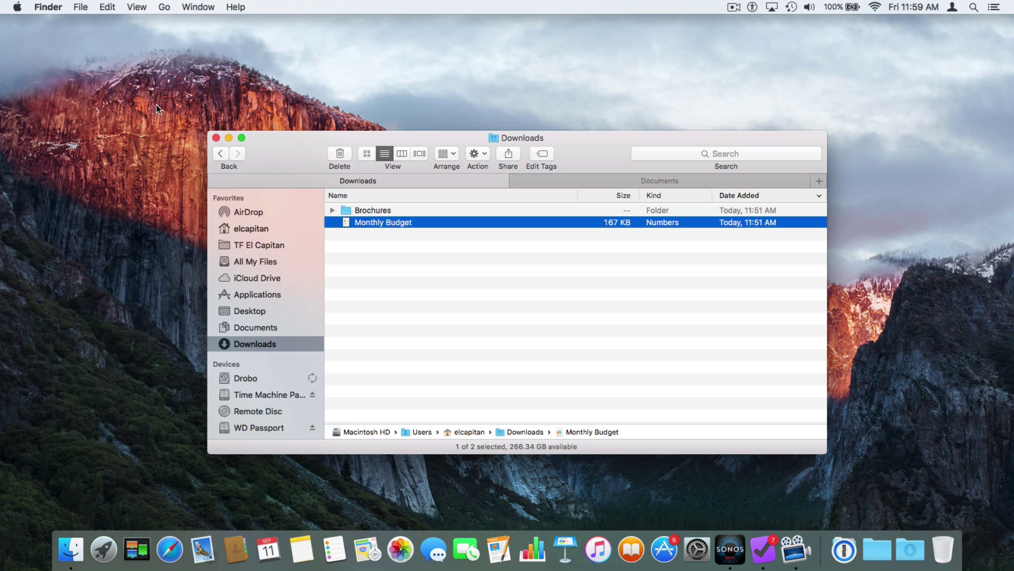
left_click(136, 7)
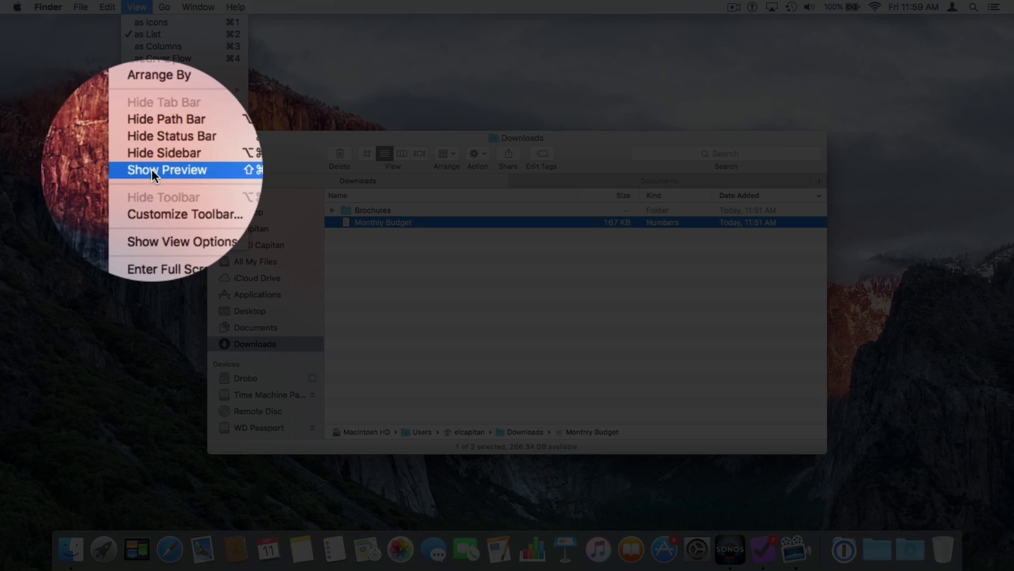
left_click(151, 169)
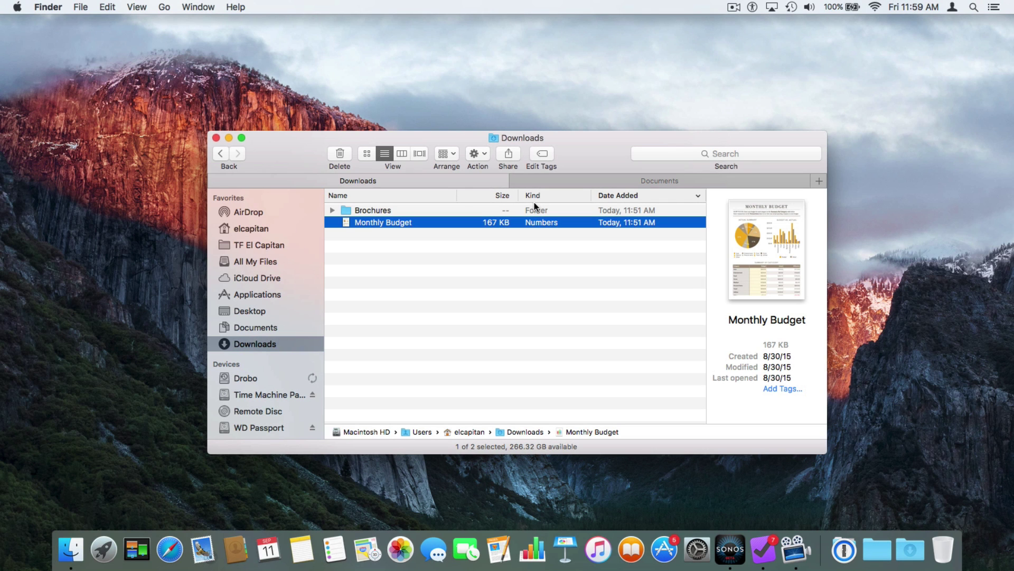
left_click(135, 8)
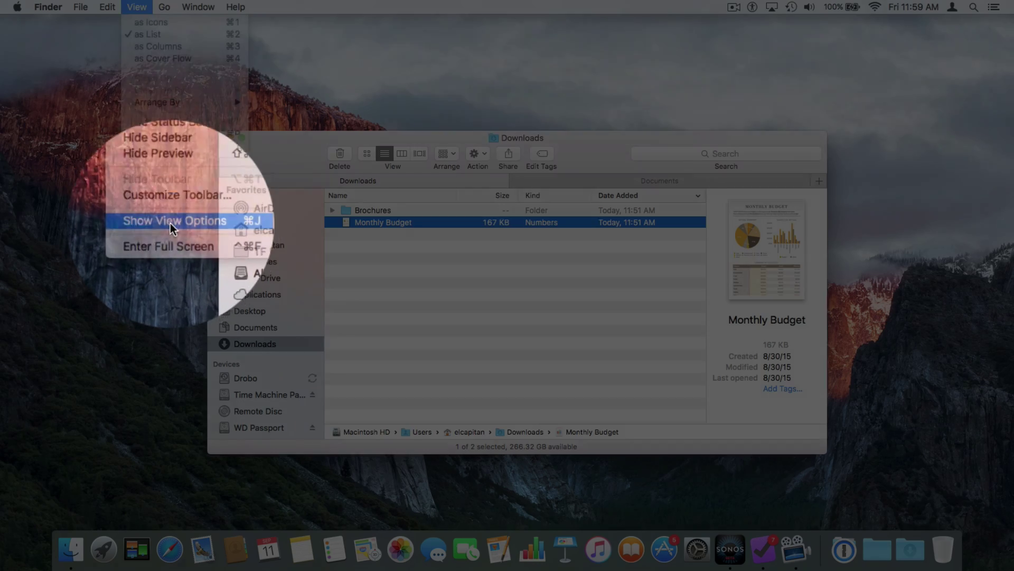
left_click(169, 222)
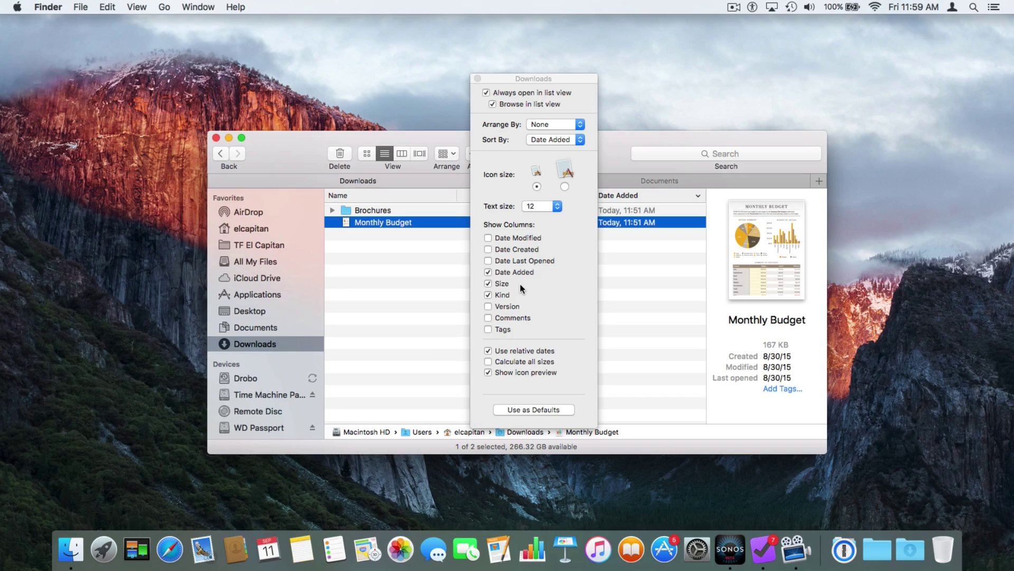
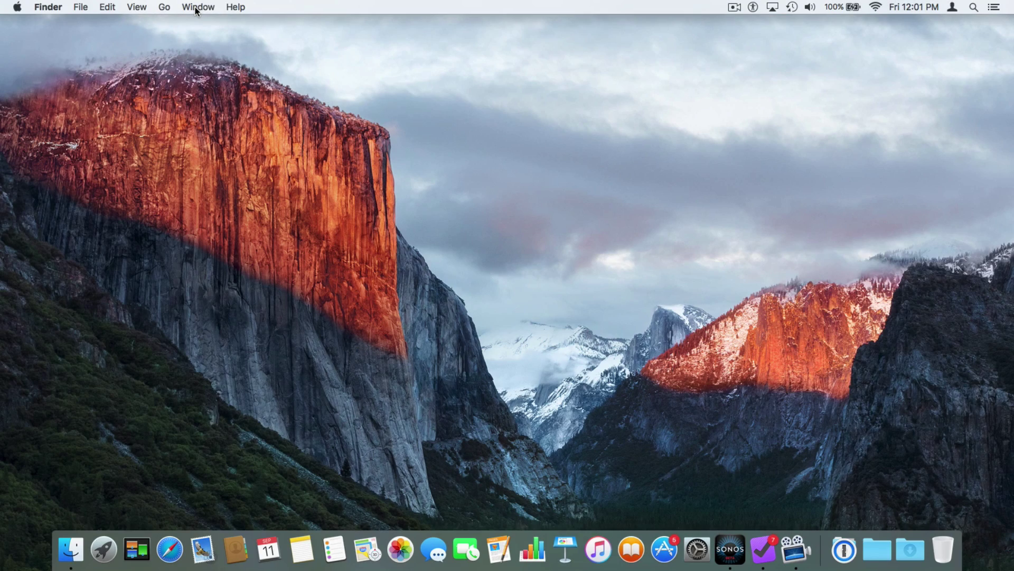
Step: Open three Finder windows, leaving the first at the home folder and setting the others to Desktop and Documents
key("super+n")
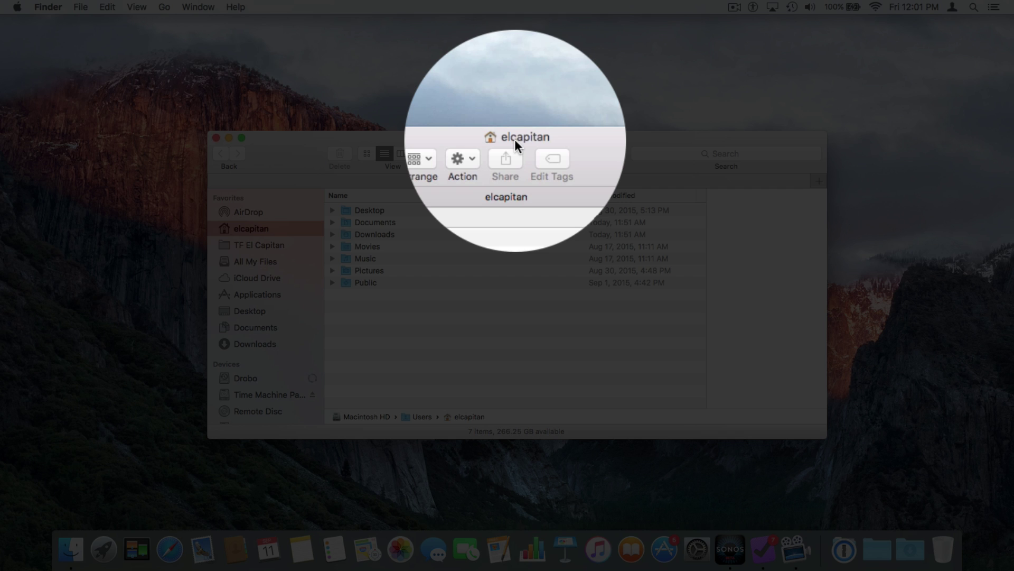
key("super+n")
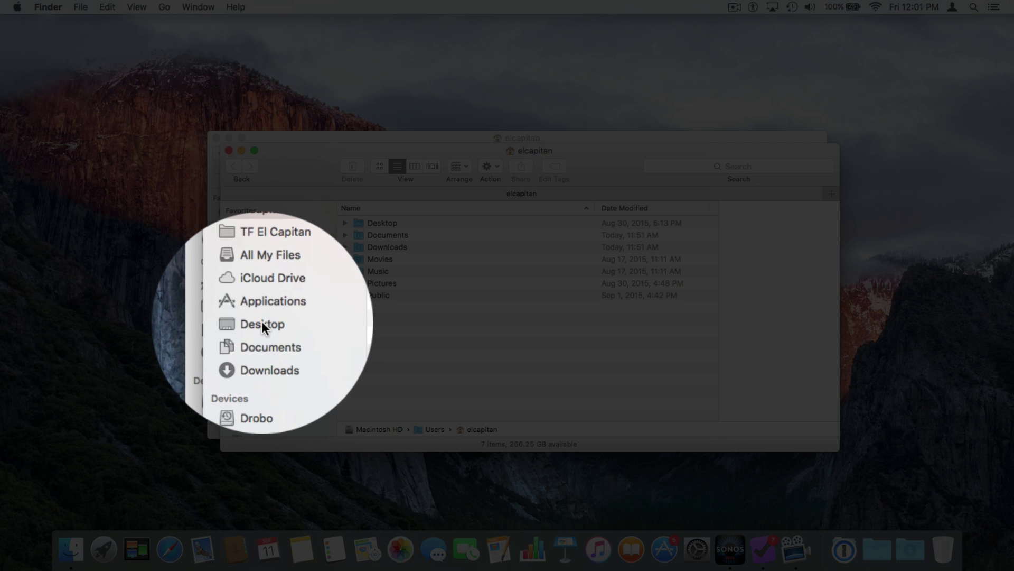
left_click(263, 323)
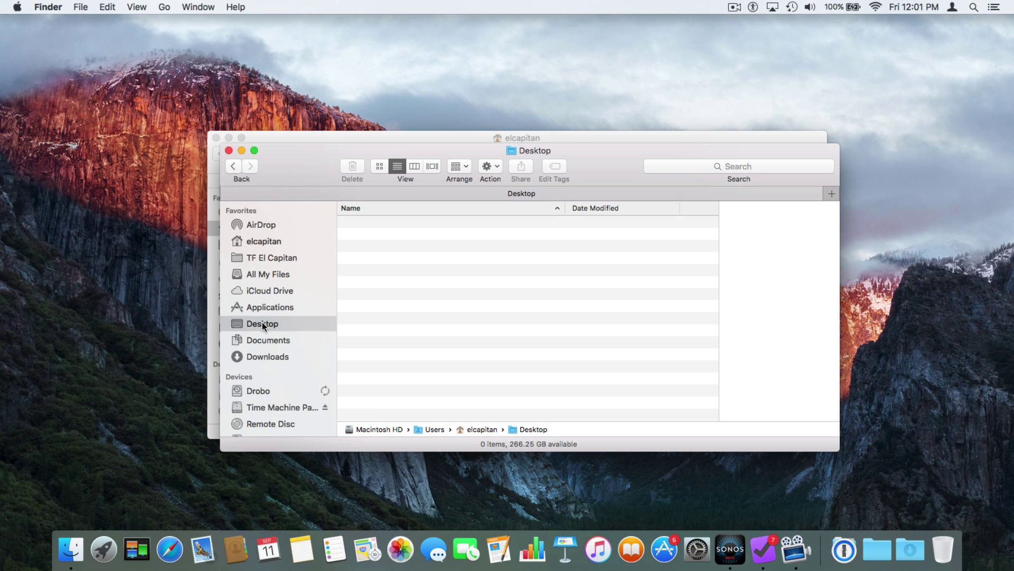
key("super+n")
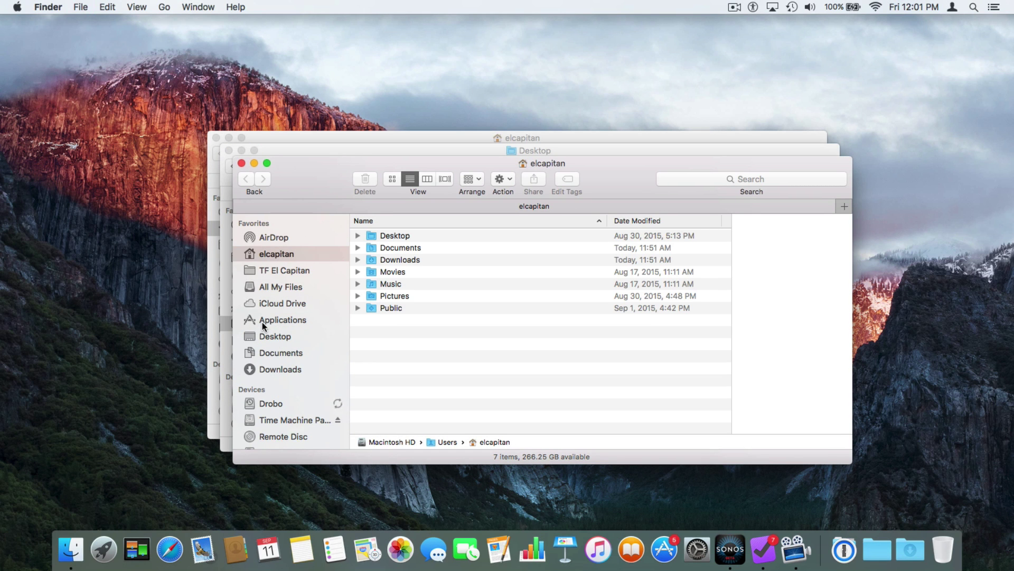
left_click(272, 353)
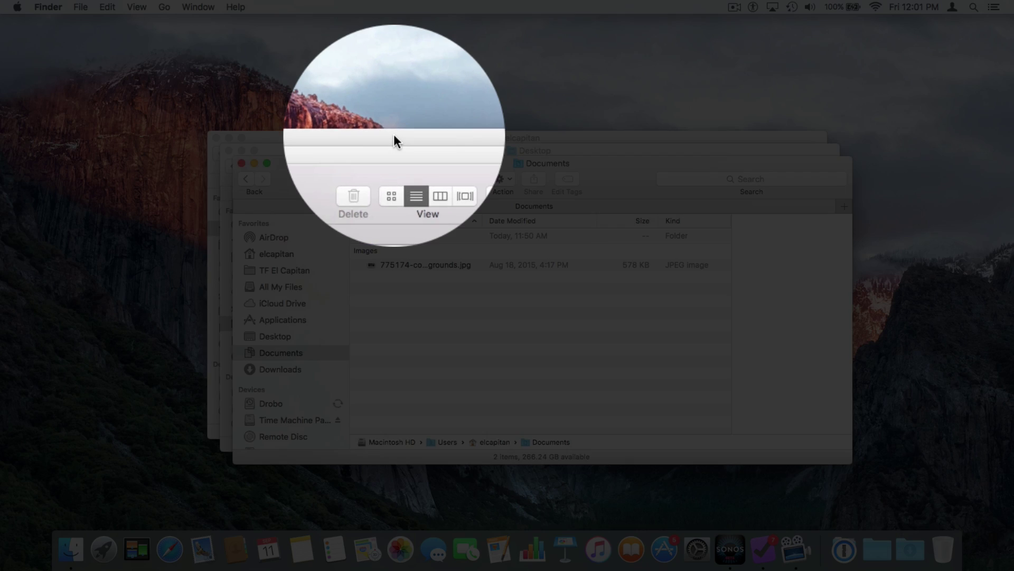
Step: Bring the home folder, Desktop and Documents windows to the front one after another
left_click(394, 139)
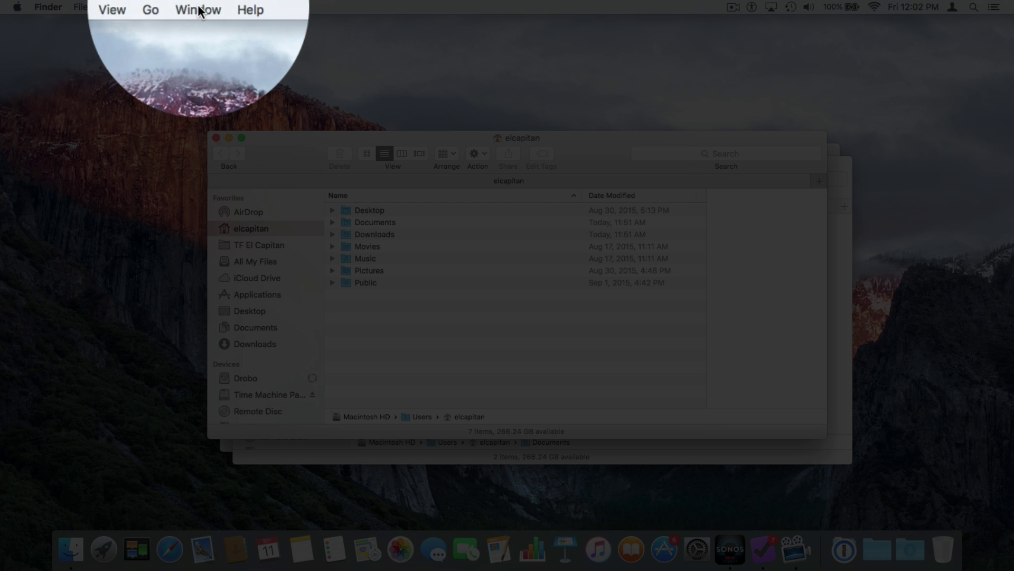
left_click(199, 7)
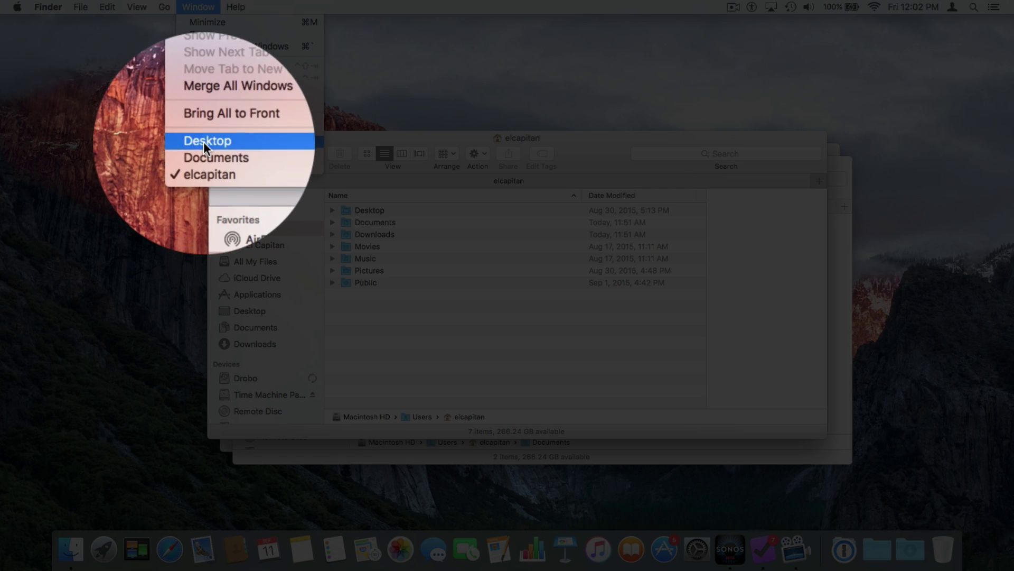
left_click(205, 144)
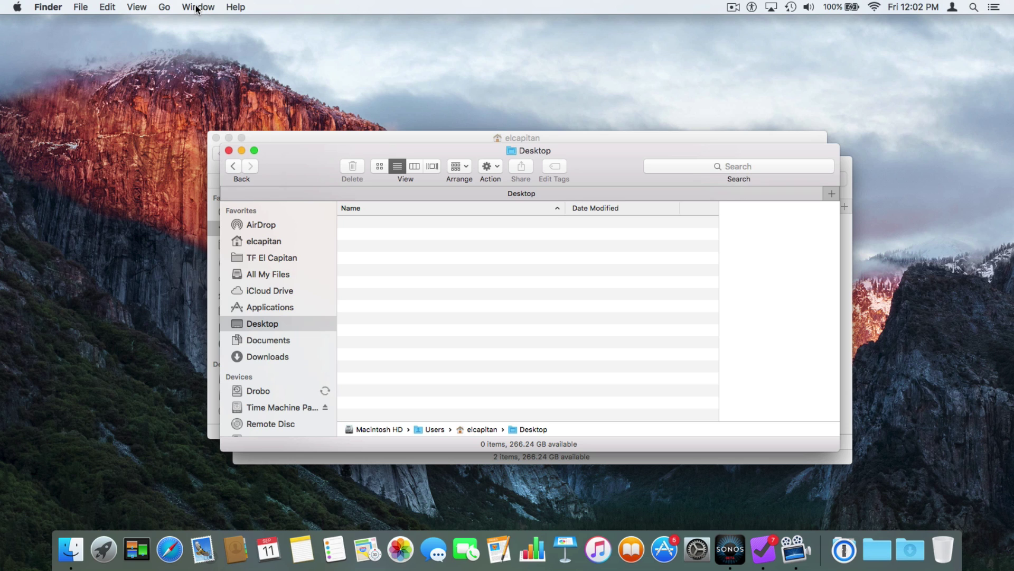
left_click(196, 8)
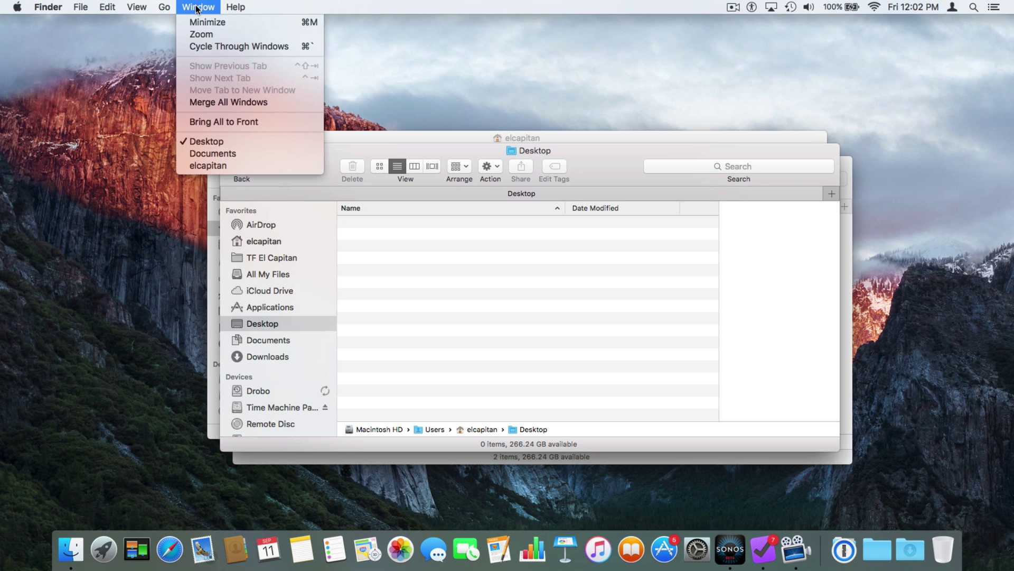
left_click(206, 155)
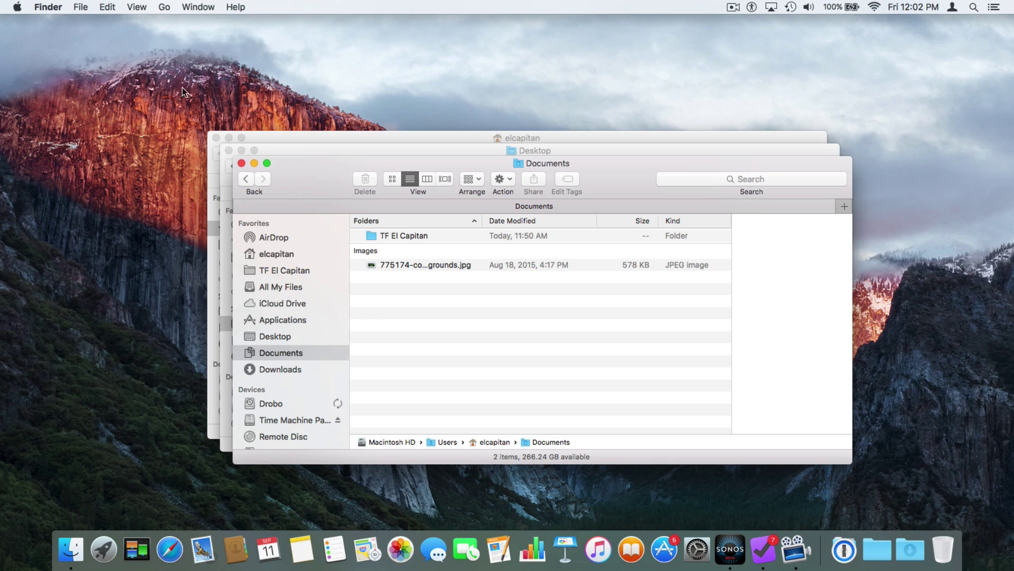
Step: Cycle repeatedly through the three open Finder windows, stopping with the Documents window in front
left_click(196, 7)
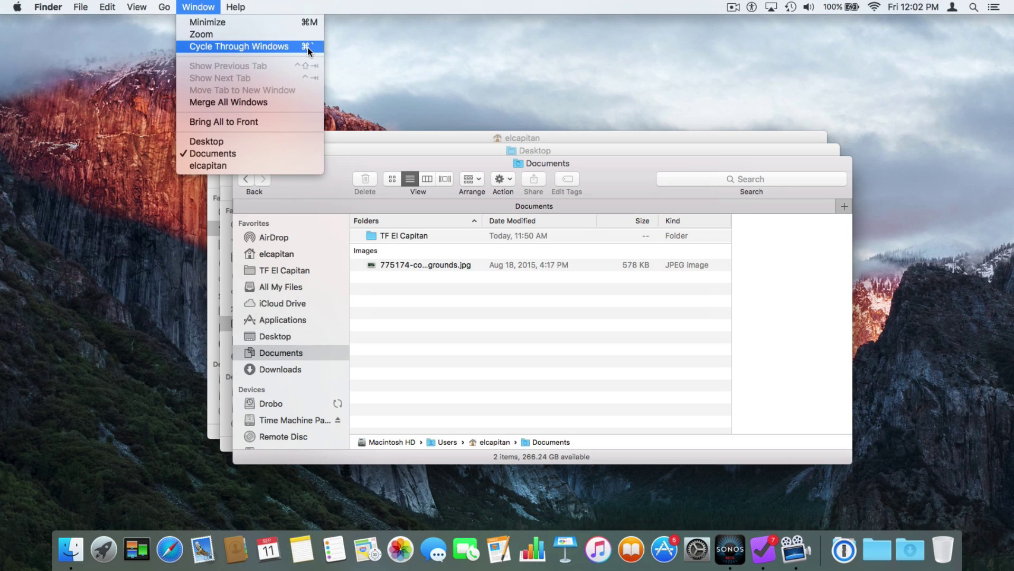
left_click(418, 87)
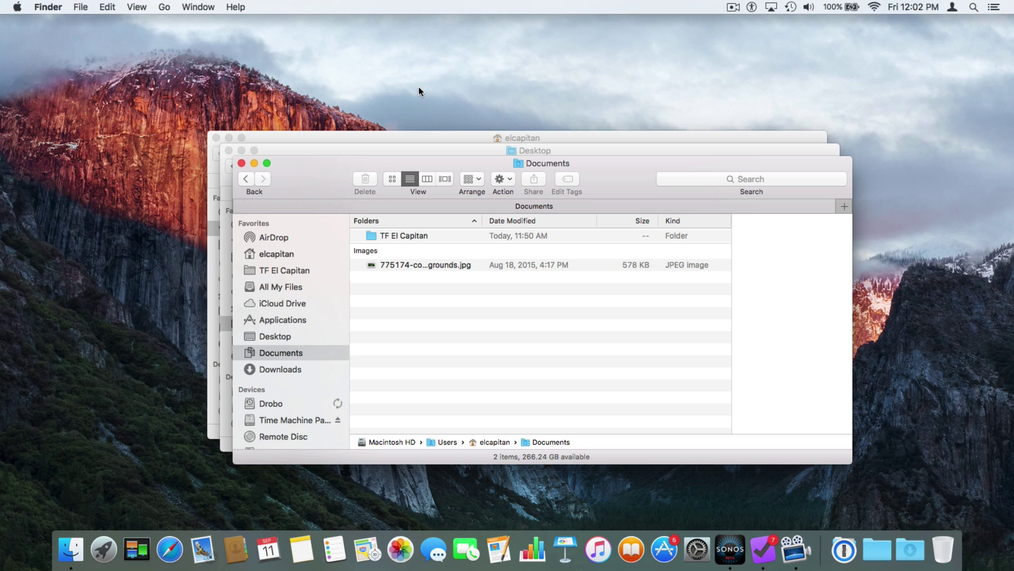
key("super")
key("super+grave")
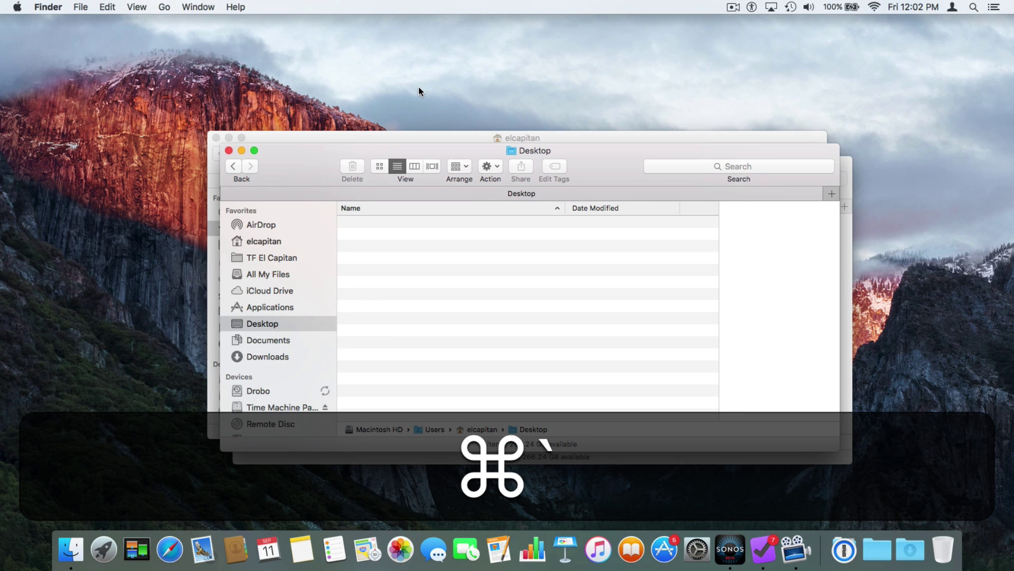
key("super+grave")
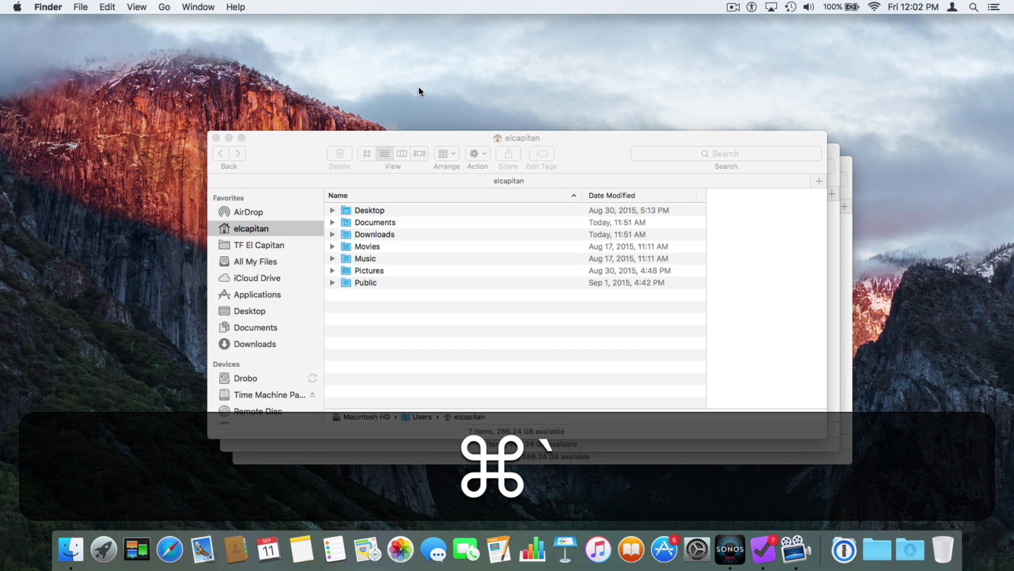
key("super+grave")
key("super+grave")
key("super+grave")
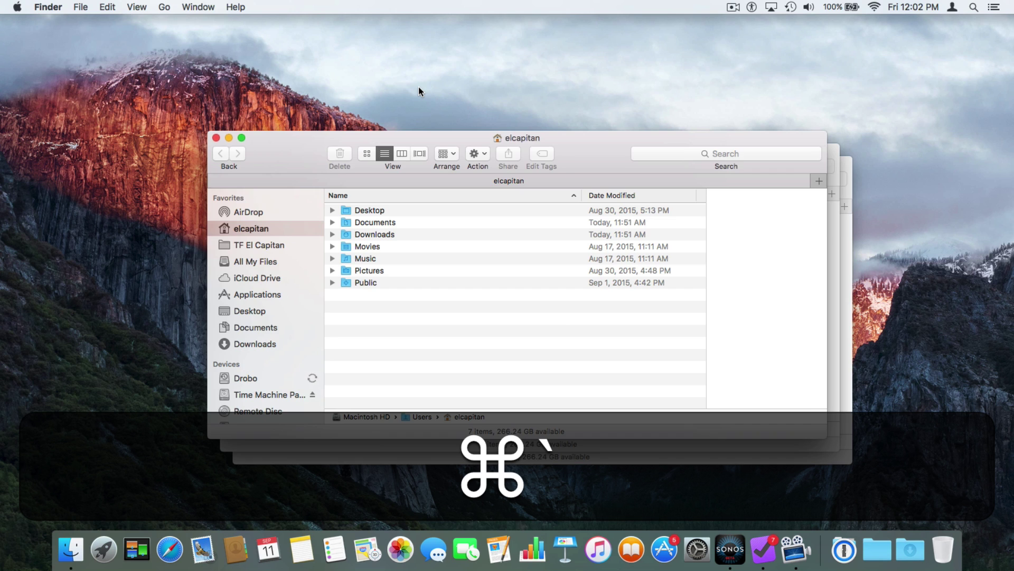
key("super+grave")
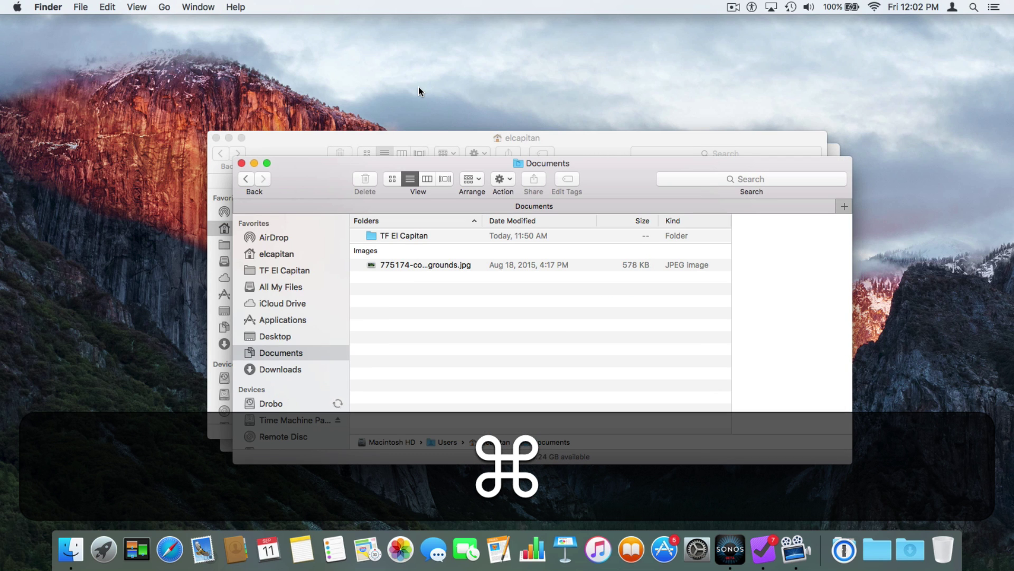